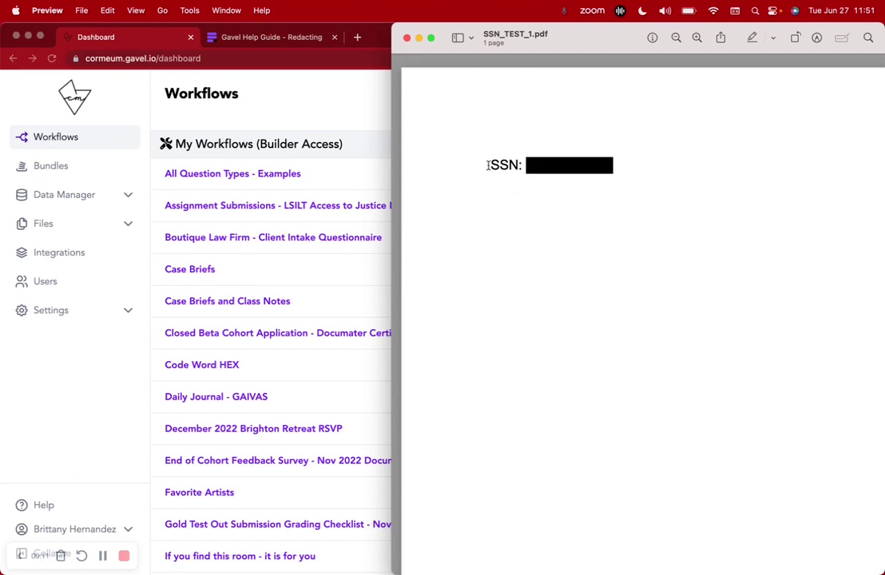
{"action": "left_click_drag", "start_coordinate": [484, 163], "coordinate": [597, 163]}
{"action": "left_click", "coordinate": [629, 165]}
- Switch to the Gavel dashboard, create a workflow named "Redacting TEST" and title its first page "Your Information"
{"action": "left_click", "coordinate": [321, 93]}
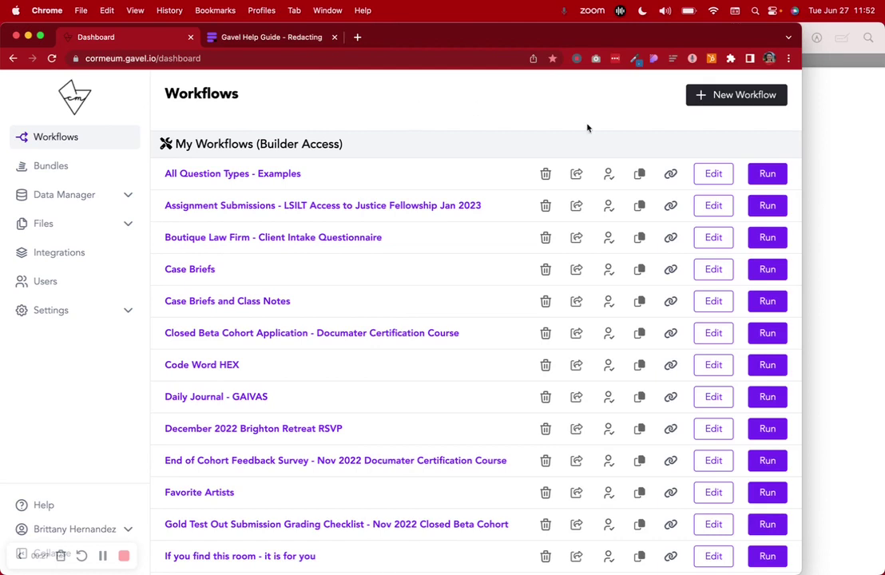
{"action": "left_click", "coordinate": [727, 95]}
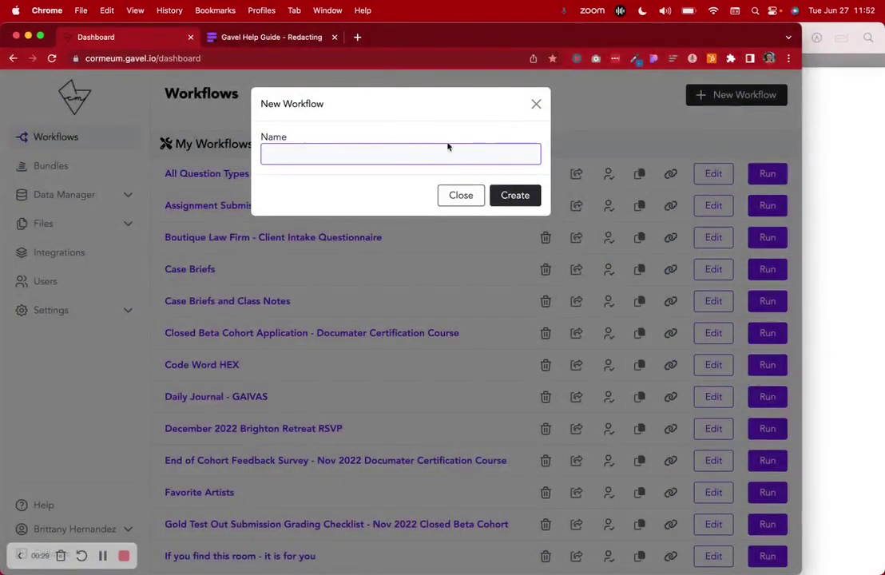
{"action": "left_click", "coordinate": [434, 152]}
{"action": "left_click", "coordinate": [359, 183]}
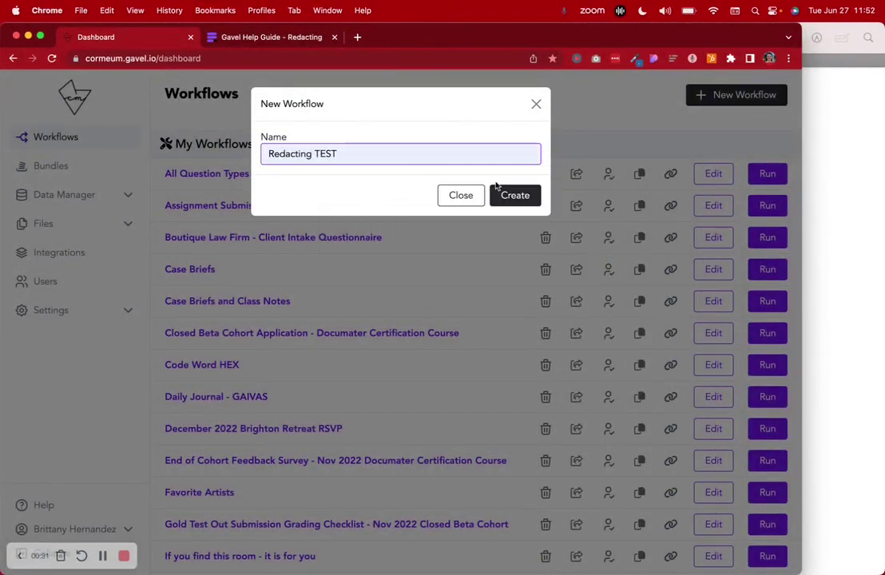
{"action": "left_click", "coordinate": [514, 197]}
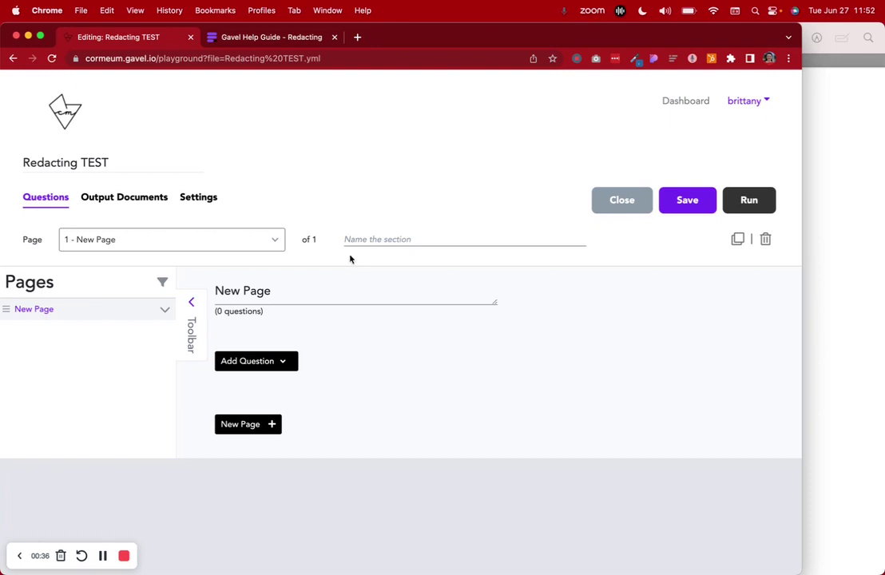
{"action": "triple_click", "coordinate": [296, 287]}
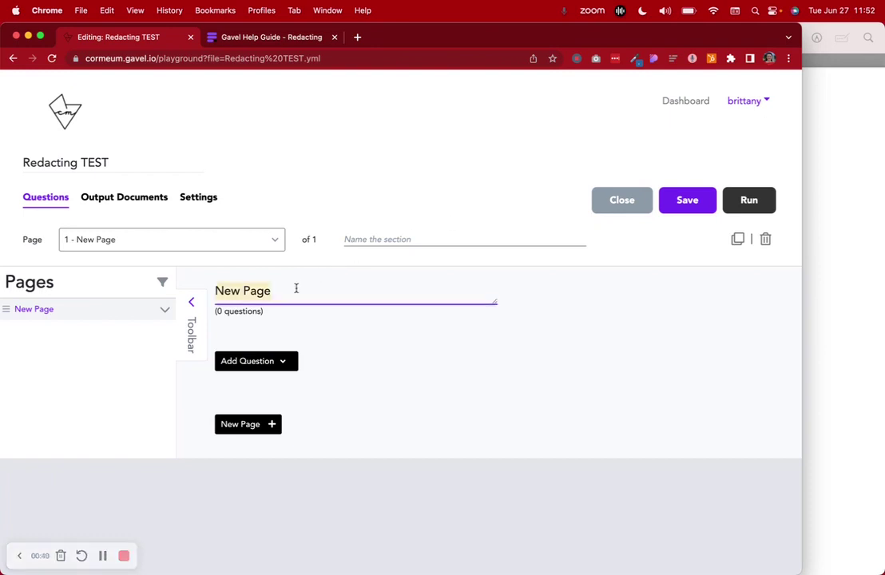
{"action": "type", "text": "Your Information"}
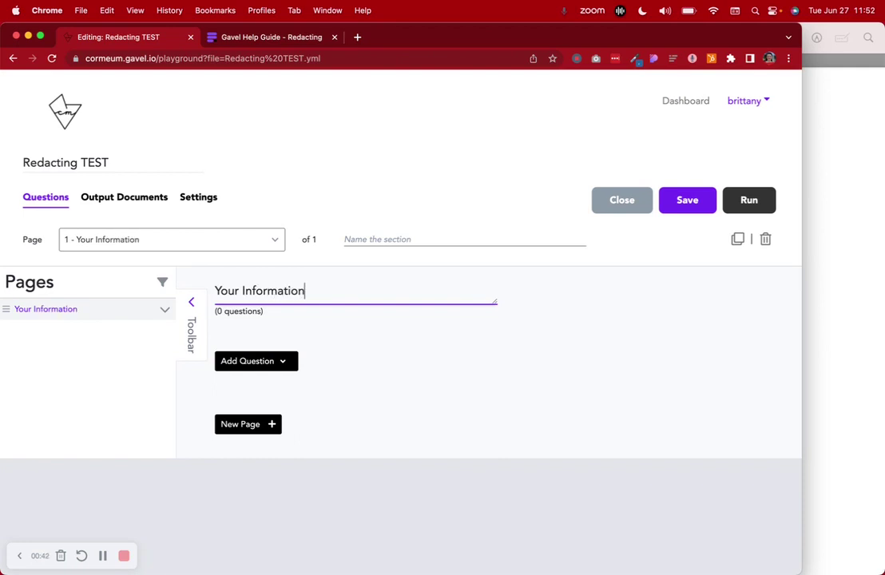
- Add a required Text question titled "First Name" with the variable name FirstName to the Your Information page
{"action": "left_click", "coordinate": [278, 360]}
{"action": "scroll", "coordinate": [278, 361], "scroll_direction": "down", "scroll_amount": 3}
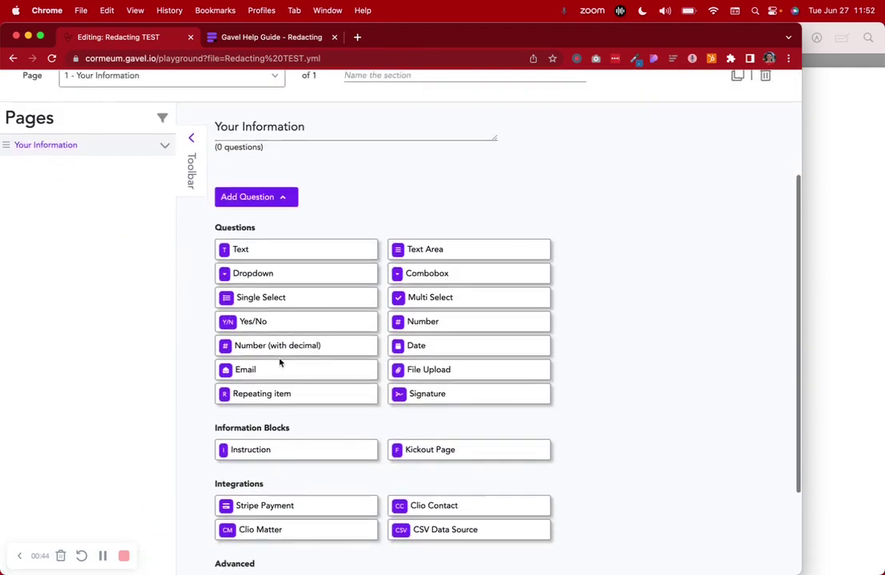
{"action": "left_click", "coordinate": [281, 254]}
{"action": "left_click", "coordinate": [338, 291]}
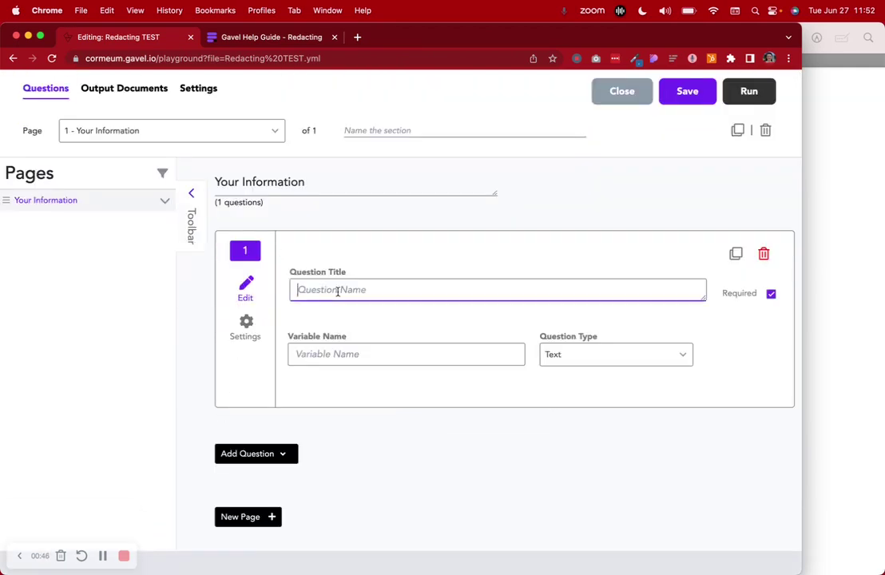
{"action": "type", "text": "First "}
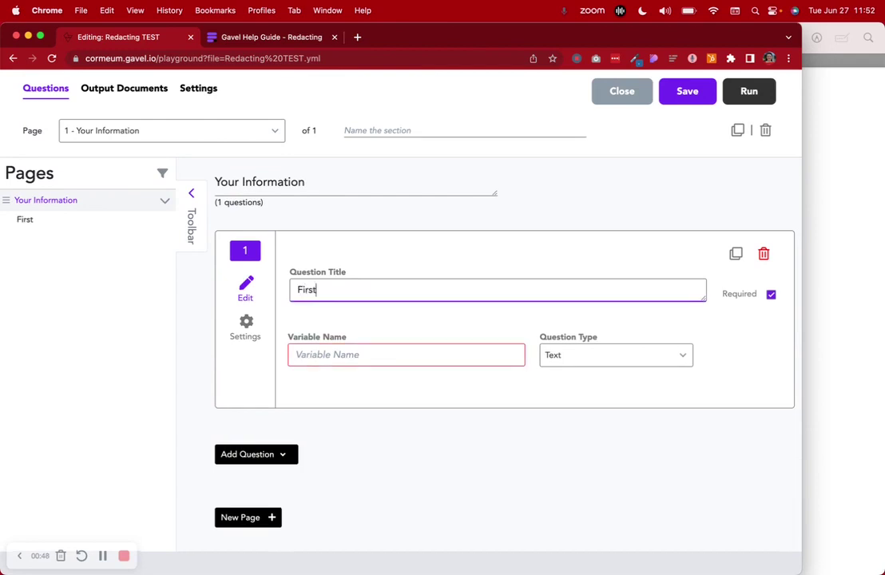
{"action": "type", "text": "Name"}
{"action": "left_click", "coordinate": [292, 355]}
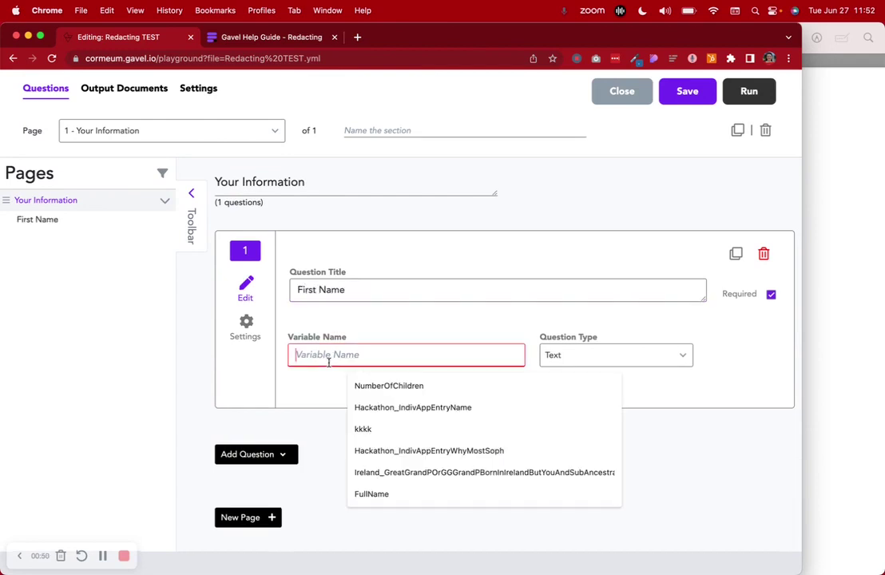
{"action": "type", "text": "FirstName"}
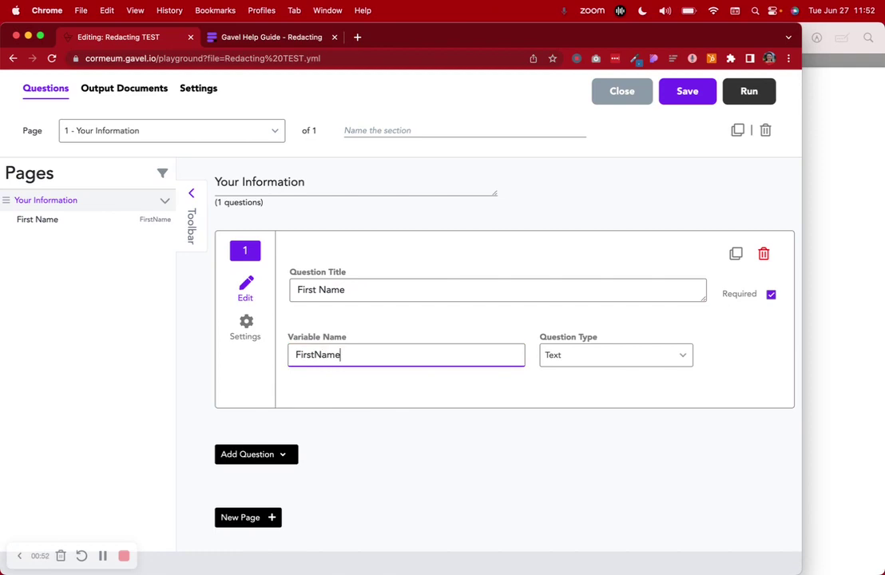
- Duplicate the First Name question, retitle the copy "Last Name" and set its variable name to LastName
{"action": "left_click", "coordinate": [736, 254]}
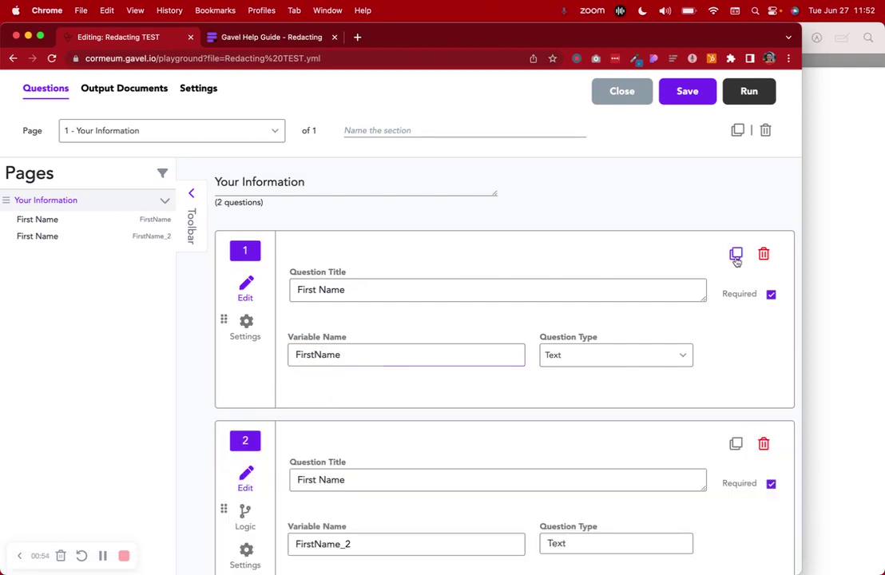
{"action": "scroll", "coordinate": [511, 322], "scroll_direction": "down", "scroll_amount": 5}
{"action": "left_click_drag", "start_coordinate": [316, 288], "coordinate": [290, 288]}
{"action": "type", "text": "Last"}
{"action": "left_click", "coordinate": [365, 349]}
{"action": "key", "text": "BackSpace"}
{"action": "key", "text": "BackSpace"}
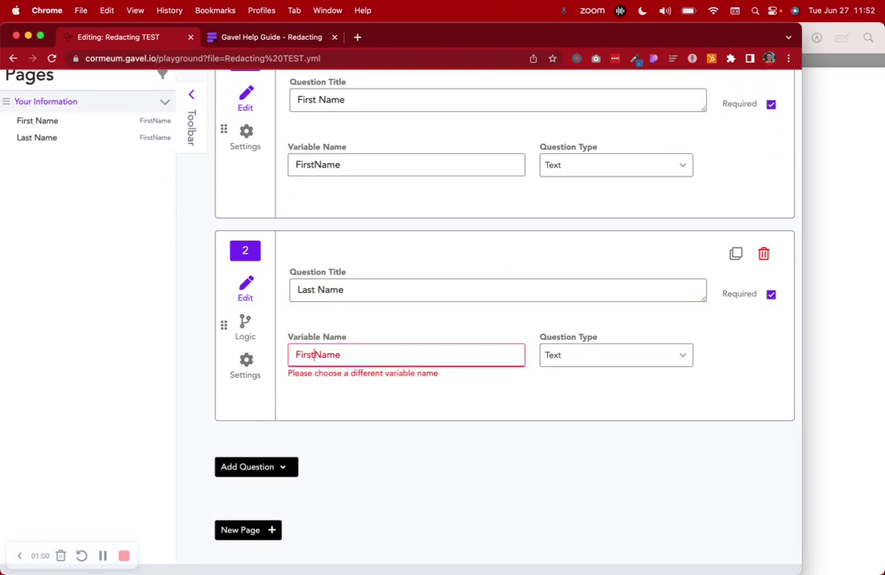
{"action": "left_click", "coordinate": [315, 355]}
{"action": "key", "text": "BackSpace"}
{"action": "key", "text": "BackSpace"}
{"action": "key", "text": "BackSpace"}
{"action": "key", "text": "BackSpace"}
{"action": "key", "text": "BackSpace"}
{"action": "type", "text": "Last"}
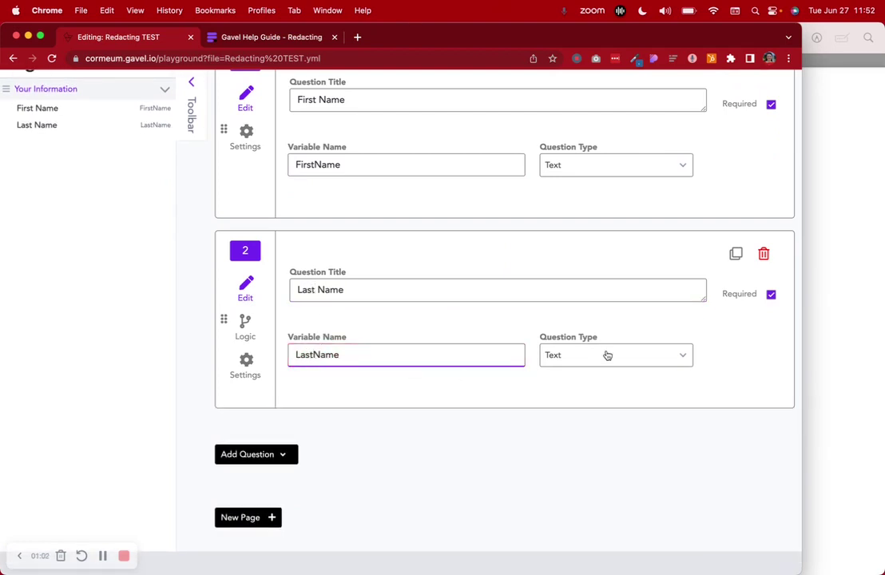
- Duplicate the Last Name question, retitle the copy "SSN" and set its variable name to SSN
{"action": "left_click", "coordinate": [735, 253]}
{"action": "scroll", "coordinate": [548, 429], "scroll_direction": "down", "scroll_amount": 5}
{"action": "left_click", "coordinate": [350, 287]}
{"action": "key", "text": "super+a"}
{"action": "type", "text": "SSN"}
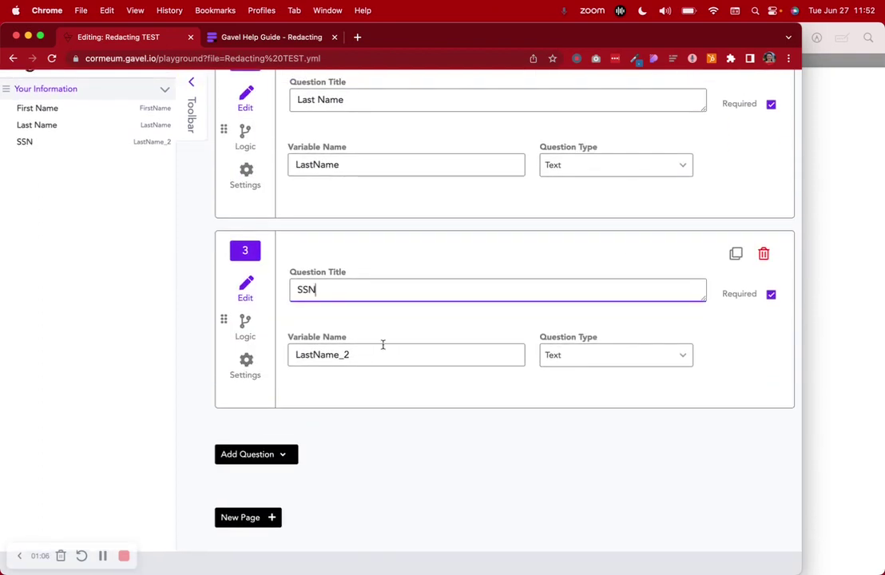
{"action": "left_click", "coordinate": [376, 352]}
{"action": "key", "text": "BackSpace"}
{"action": "key", "text": "BackSpace"}
{"action": "key", "text": "BackSpace"}
{"action": "key", "text": "BackSpace"}
{"action": "key", "text": "BackSpace"}
{"action": "key", "text": "BackSpace"}
{"action": "key", "text": "BackSpace"}
{"action": "key", "text": "BackSpace"}
{"action": "key", "text": "BackSpace"}
{"action": "key", "text": "BackSpace"}
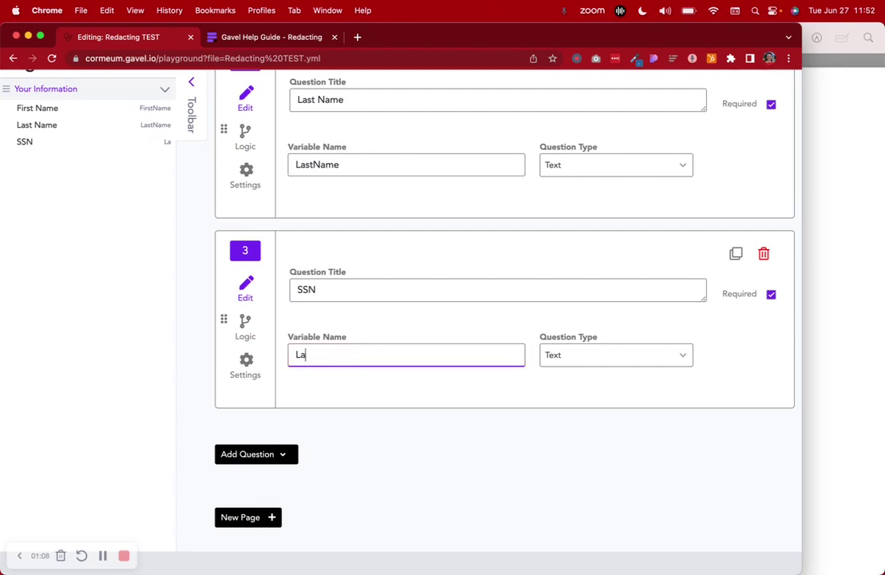
{"action": "type", "text": "SSN"}
- Set the SSN question's type to Number, keep it required, and save the workflow
{"action": "left_click", "coordinate": [559, 356]}
{"action": "scroll", "coordinate": [577, 433], "scroll_direction": "down", "scroll_amount": 2}
{"action": "scroll", "coordinate": [576, 432], "scroll_direction": "down", "scroll_amount": 3}
{"action": "left_click", "coordinate": [575, 433]}
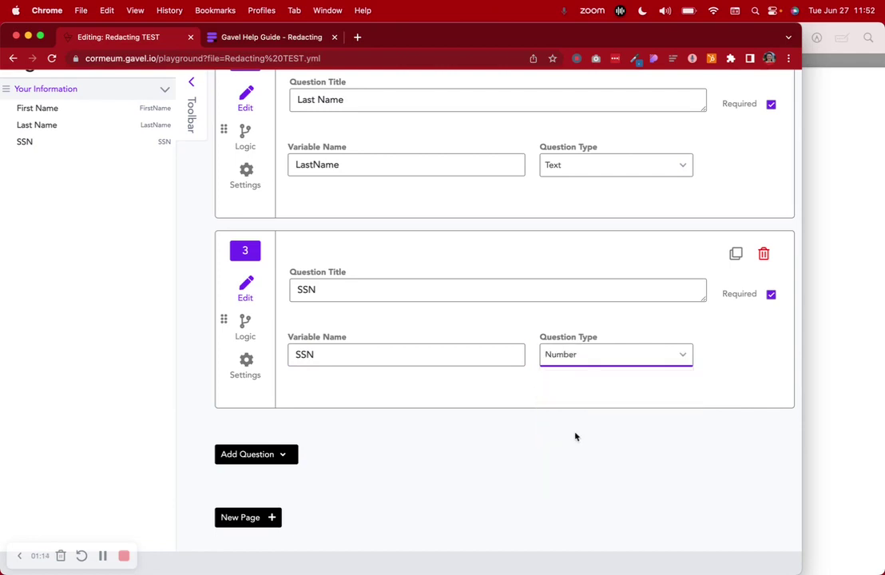
{"action": "scroll", "coordinate": [373, 488], "scroll_direction": "up", "scroll_amount": 3}
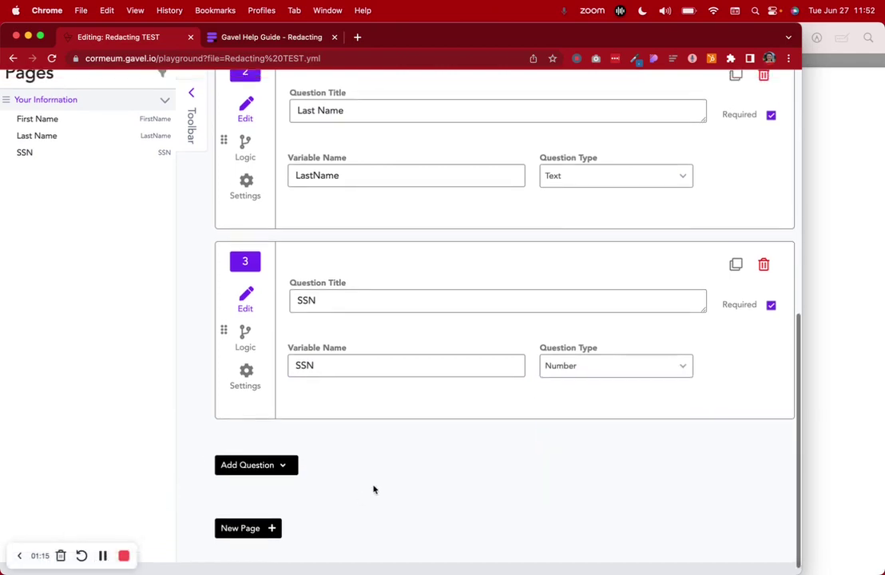
{"action": "left_click", "coordinate": [770, 423]}
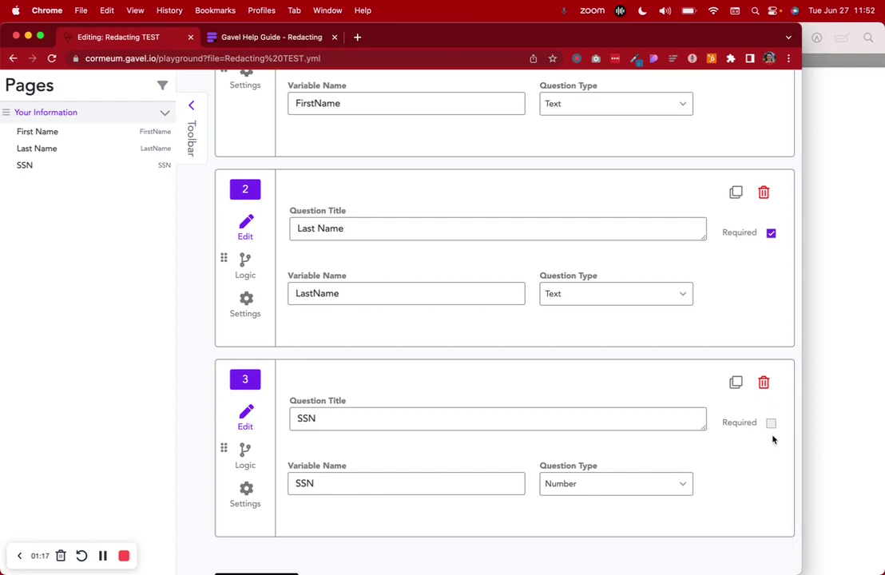
{"action": "left_click", "coordinate": [770, 424]}
{"action": "scroll", "coordinate": [698, 437], "scroll_direction": "up", "scroll_amount": 10}
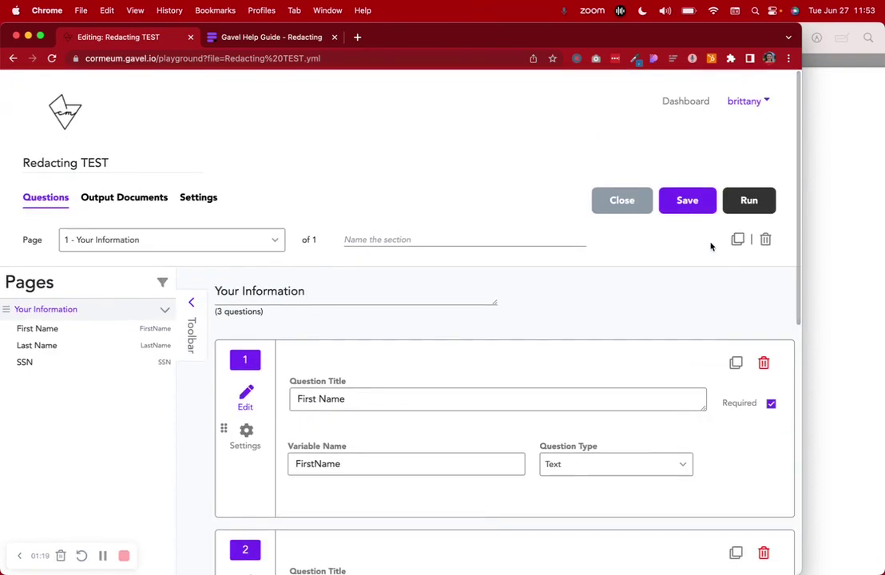
{"action": "left_click", "coordinate": [681, 200]}
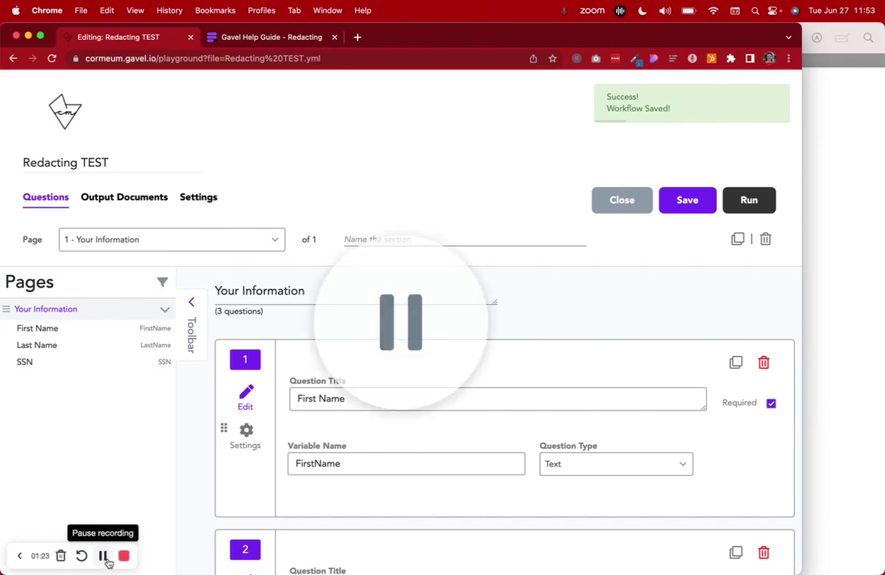
- Bring SSN_TEST_1.pdf to the front in Preview and close it
{"action": "left_click", "coordinate": [837, 240]}
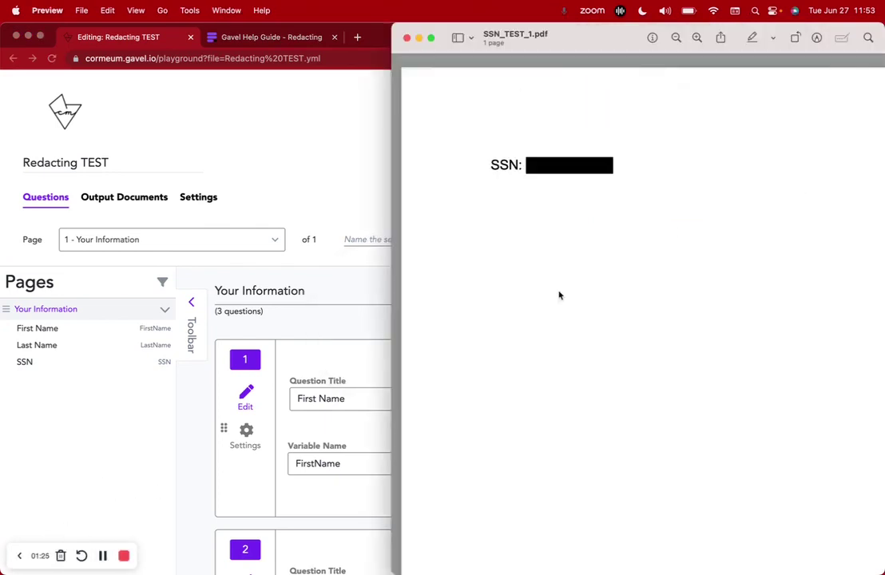
{"action": "left_click", "coordinate": [407, 39]}
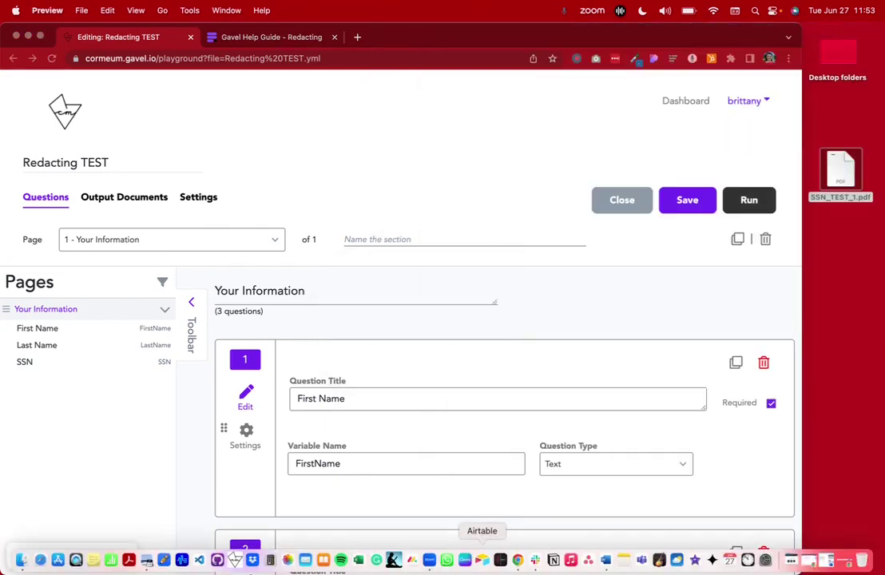
- Switch to Microsoft Word, create a blank document and open the Gavel Document Tagger add-in
{"action": "left_click", "coordinate": [605, 559]}
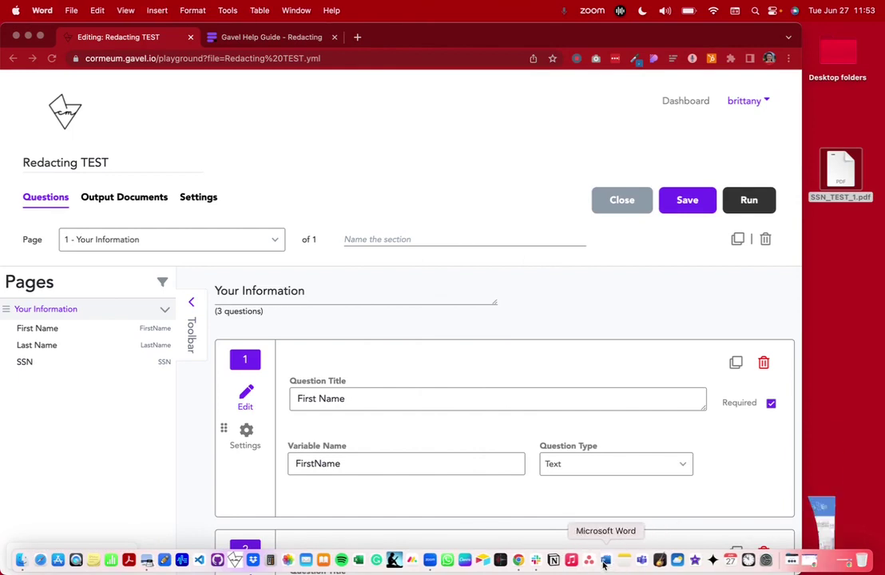
{"action": "left_click", "coordinate": [318, 31]}
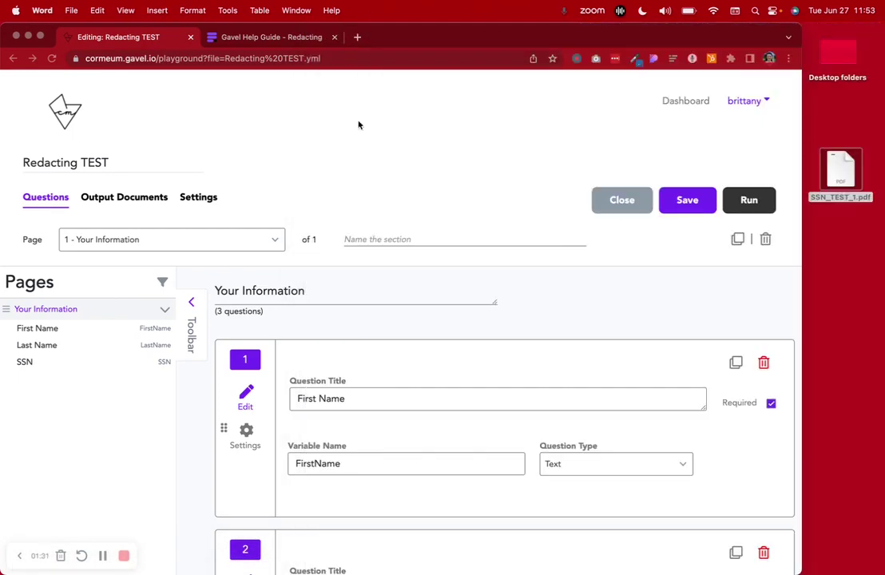
{"action": "left_click", "coordinate": [632, 561]}
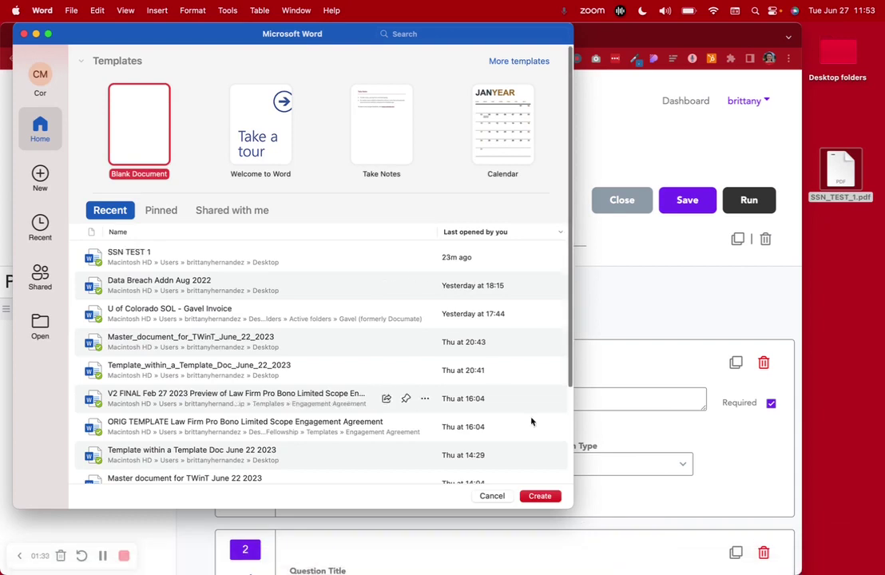
{"action": "left_click", "coordinate": [545, 496]}
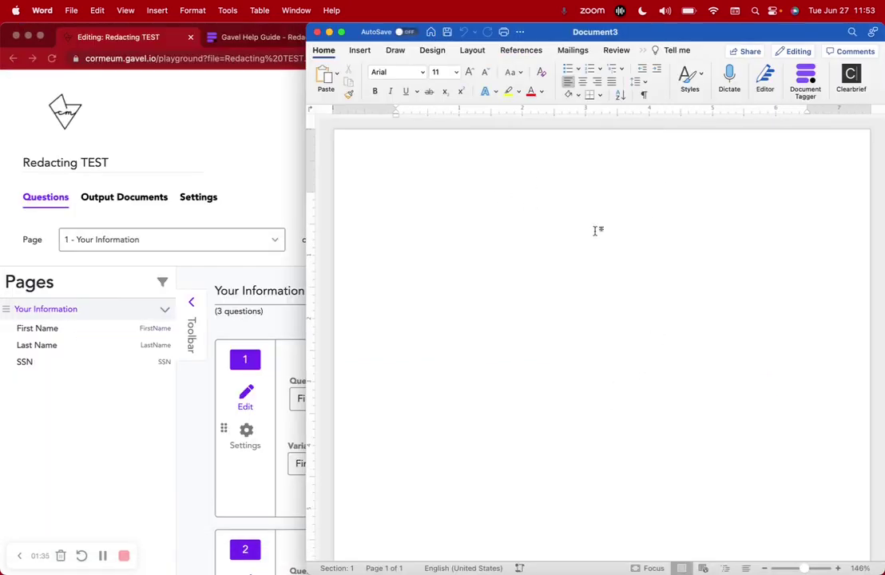
{"action": "left_click", "coordinate": [805, 82]}
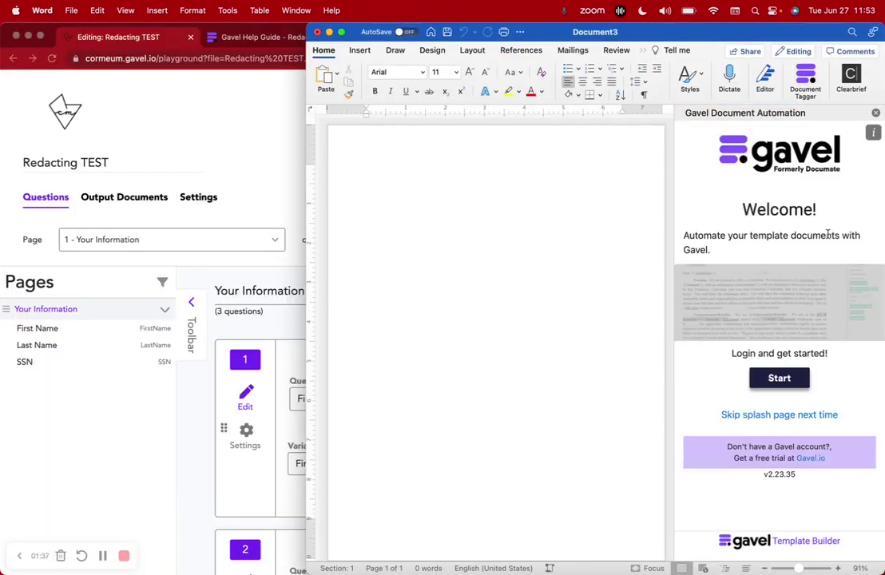
{"action": "left_click", "coordinate": [206, 570]}
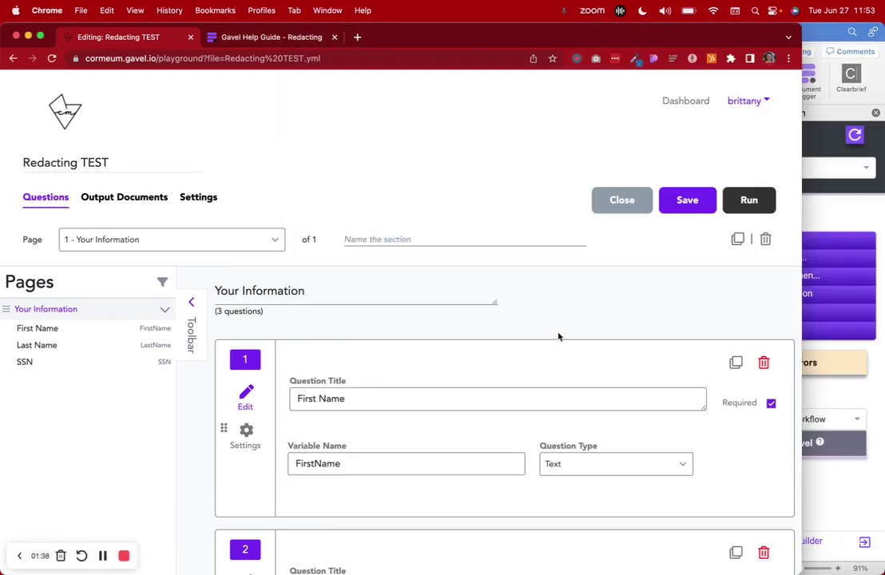
{"action": "scroll", "coordinate": [559, 336], "scroll_direction": "down", "scroll_amount": 1}
{"action": "scroll", "coordinate": [559, 337], "scroll_direction": "down", "scroll_amount": 10}
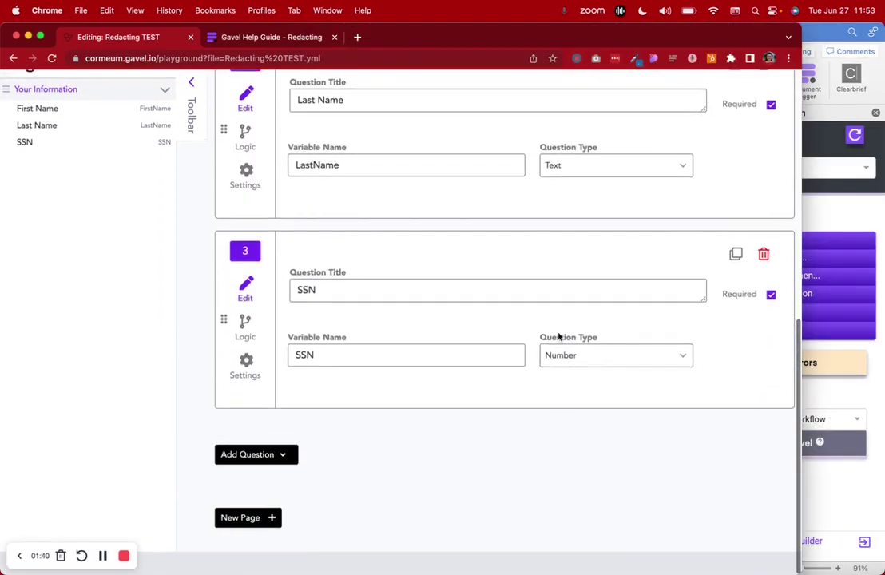
{"action": "scroll", "coordinate": [559, 336], "scroll_direction": "up", "scroll_amount": 15}
{"action": "scroll", "coordinate": [558, 336], "scroll_direction": "down", "scroll_amount": 1}
{"action": "left_click", "coordinate": [827, 32]}
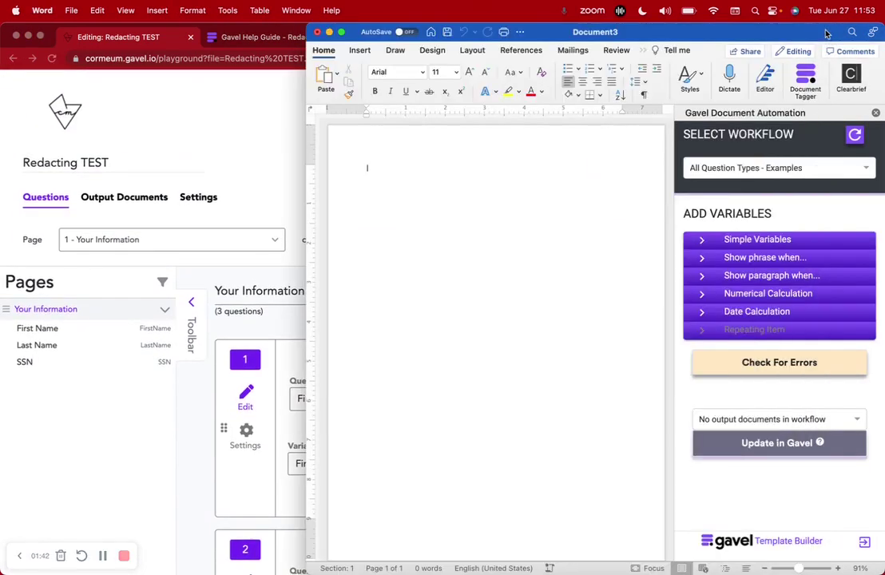
- Search for "red" in the add-in's workflow selection and choose the Redacting TEST workflow
{"action": "left_click", "coordinate": [747, 169]}
{"action": "type", "text": "red"}
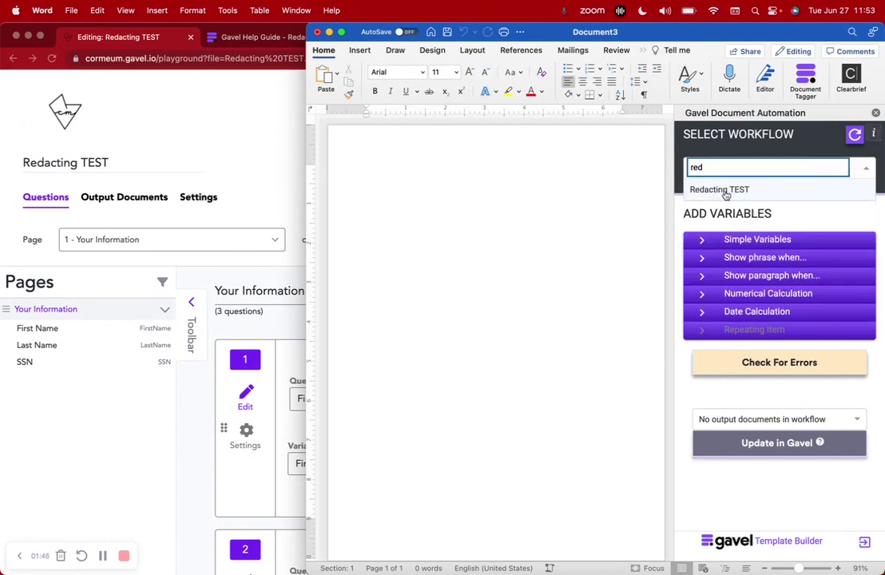
{"action": "left_click", "coordinate": [717, 190]}
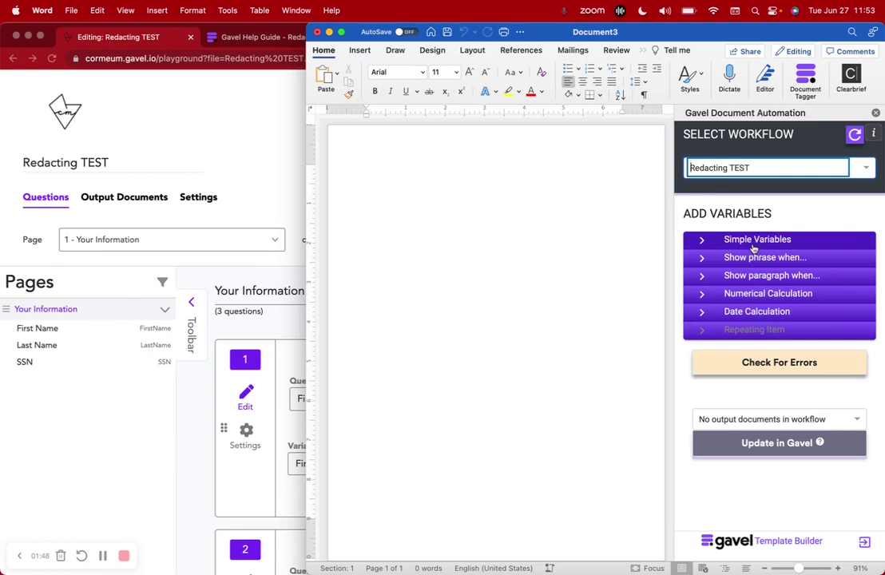
- Insert all questions and variables into the document in Standard format, and close the add-in pane
{"action": "left_click", "coordinate": [753, 248]}
{"action": "left_click", "coordinate": [752, 271]}
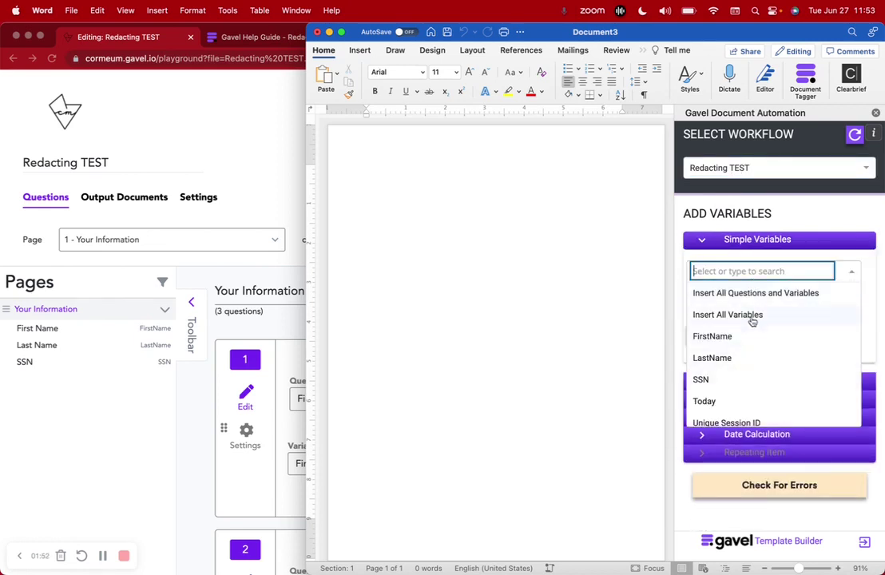
{"action": "left_click", "coordinate": [757, 295]}
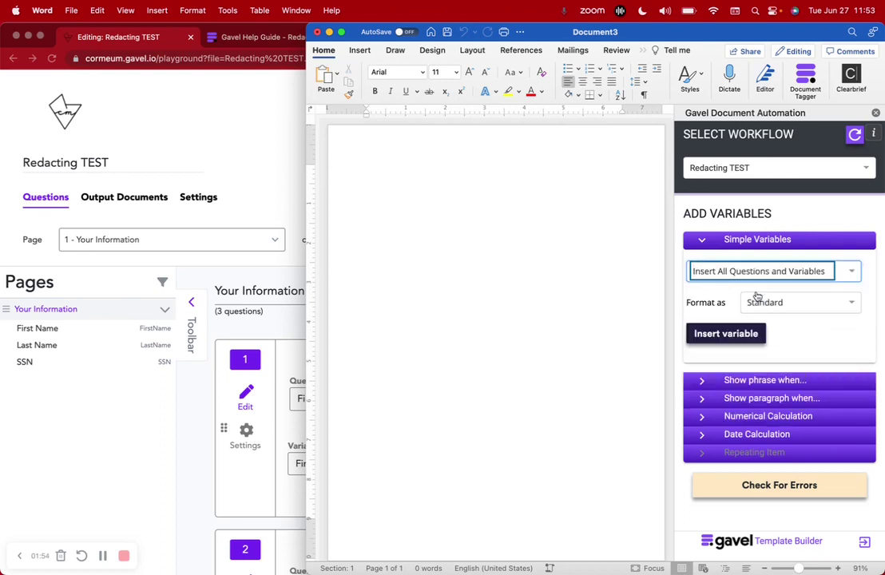
{"action": "left_click", "coordinate": [772, 304]}
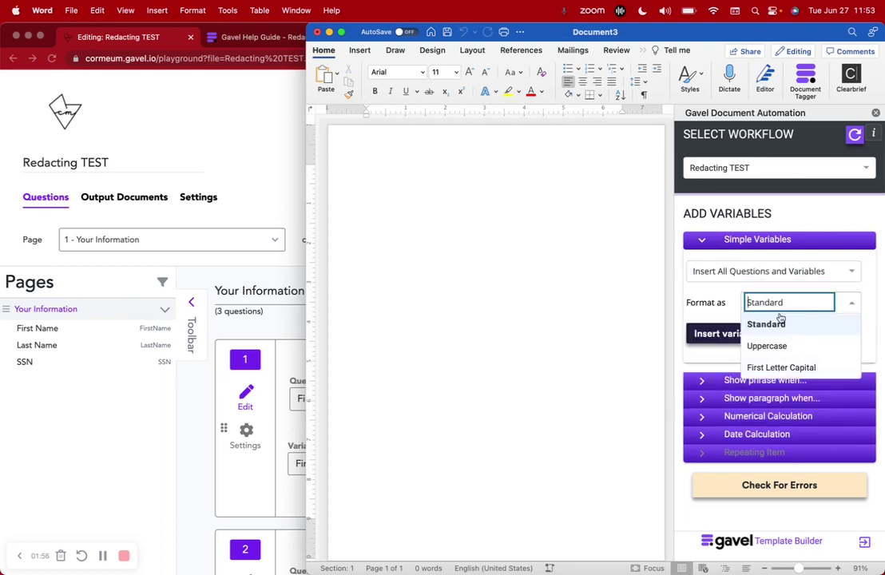
{"action": "left_click", "coordinate": [870, 297]}
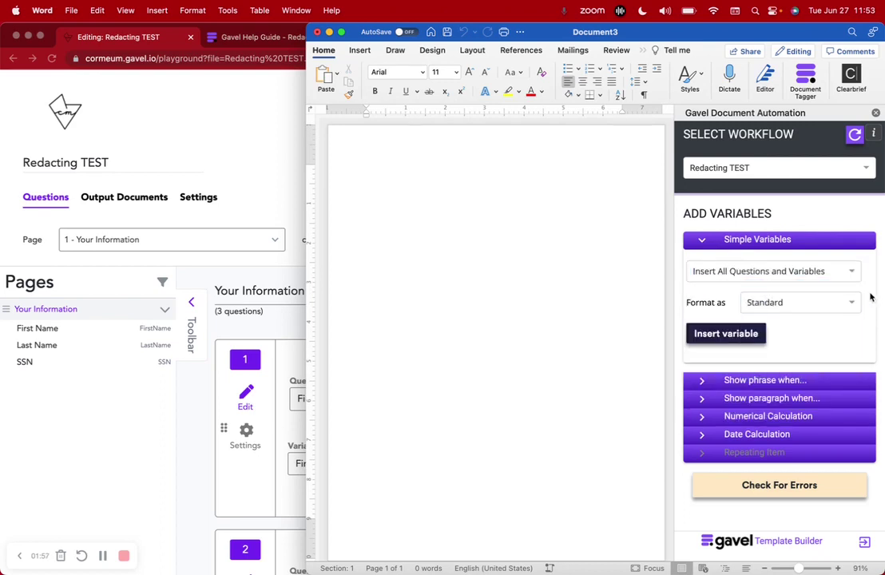
{"action": "left_click", "coordinate": [724, 334]}
{"action": "scroll", "coordinate": [399, 218], "scroll_direction": "up", "scroll_amount": 5}
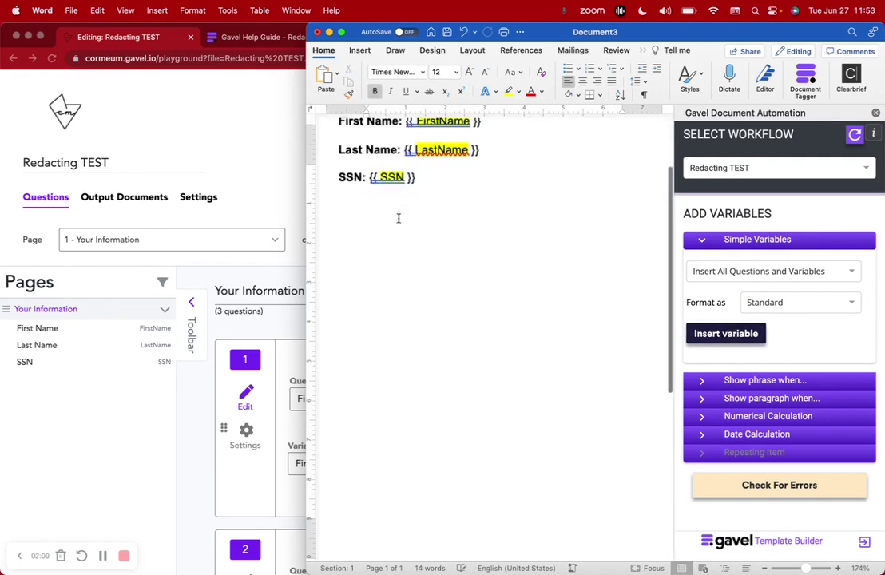
{"action": "scroll", "coordinate": [398, 218], "scroll_direction": "up", "scroll_amount": 5}
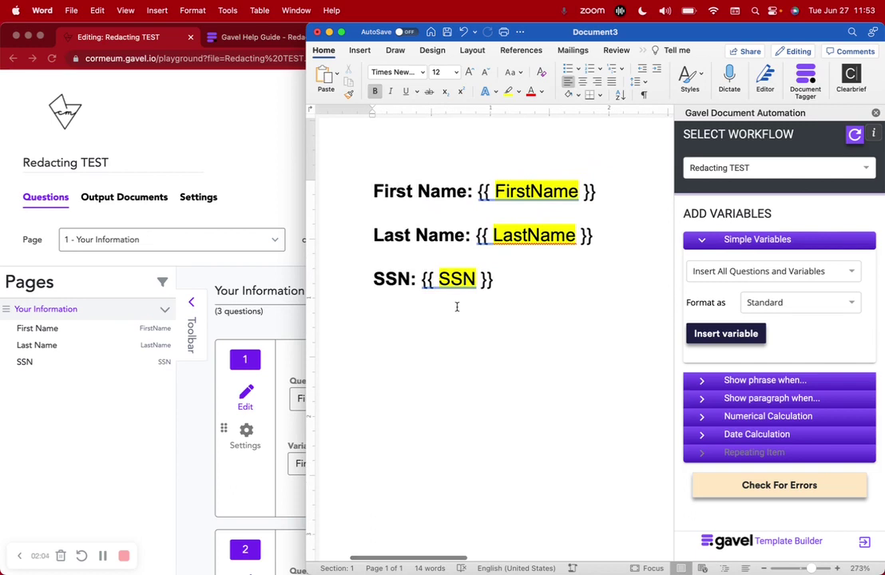
{"action": "left_click", "coordinate": [876, 113]}
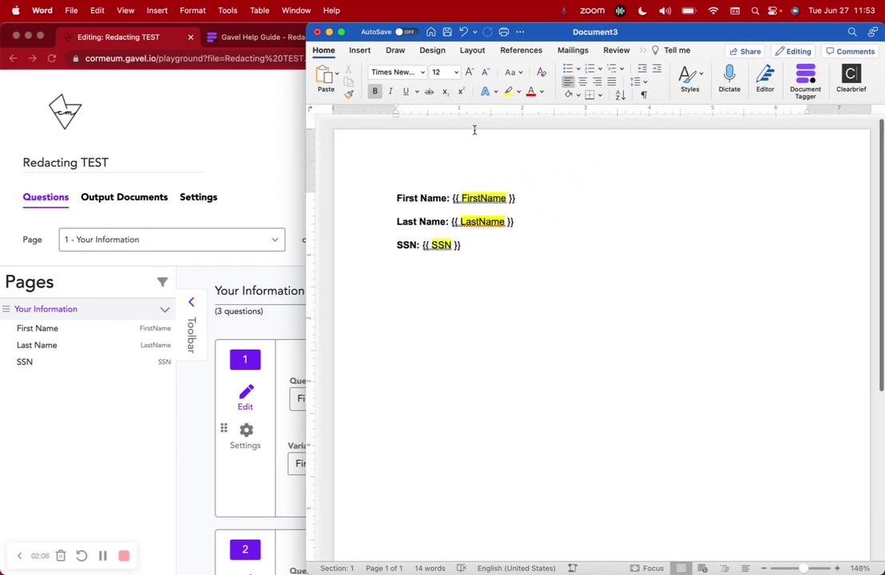
- Switch to the Gavel Help Guide in Chrome and copy the {{ redact(VariableName) }} expression
{"action": "left_click", "coordinate": [234, 361]}
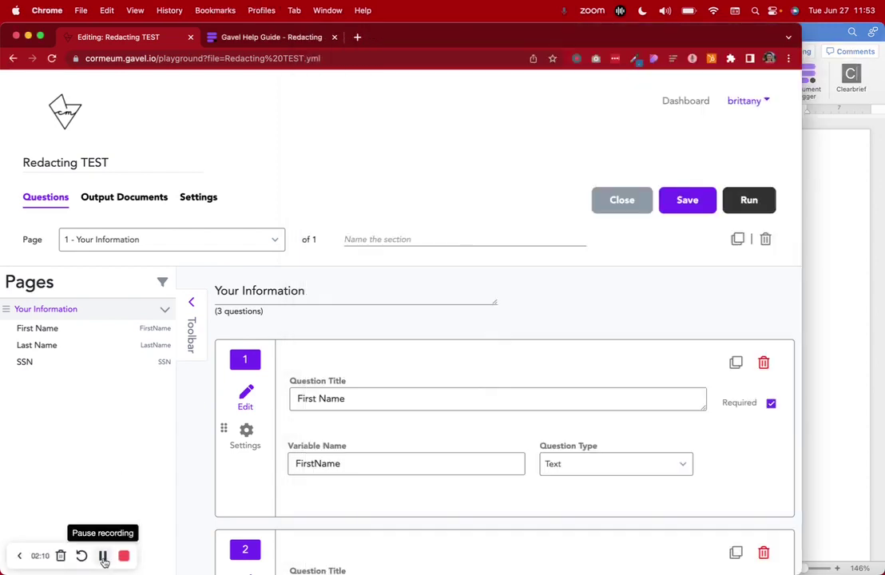
{"action": "left_click", "coordinate": [821, 258]}
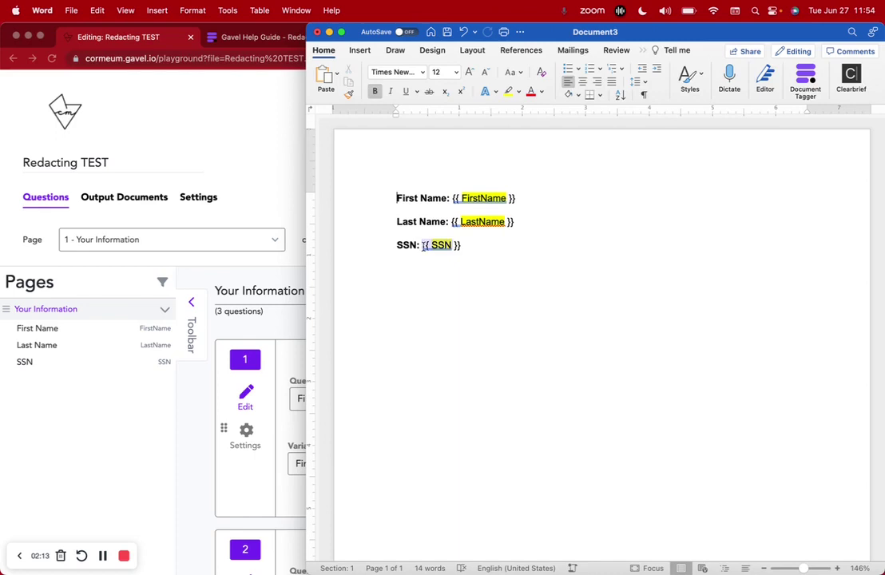
{"action": "left_click", "coordinate": [179, 419]}
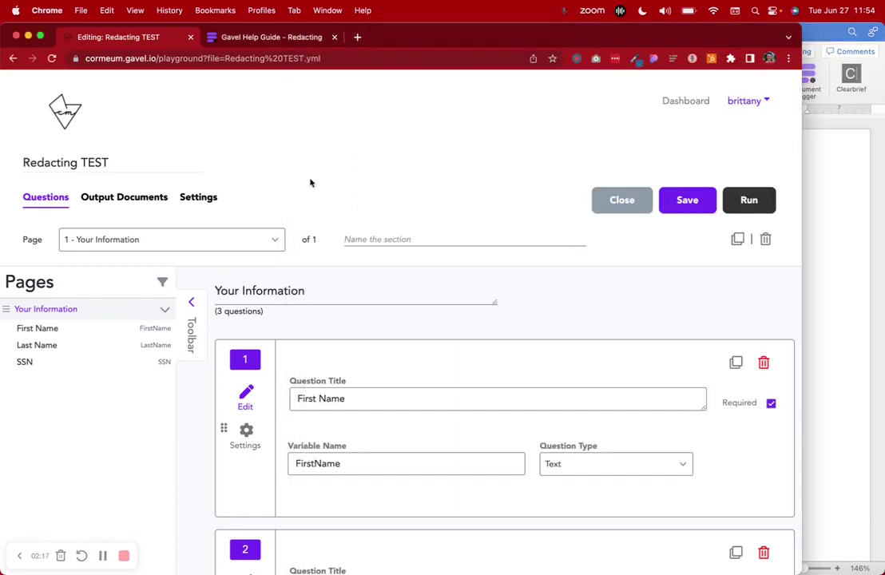
{"action": "left_click", "coordinate": [271, 38]}
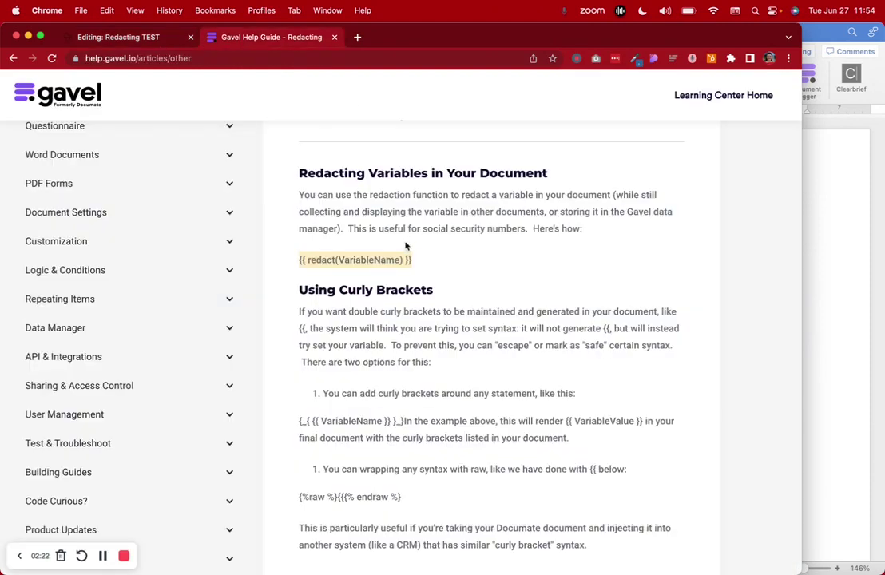
{"action": "left_click_drag", "start_coordinate": [293, 263], "coordinate": [476, 263]}
- Return to the Word document and paste the redact expression as unformatted text directly before the {{ SSN }} tag
{"action": "left_click", "coordinate": [837, 337]}
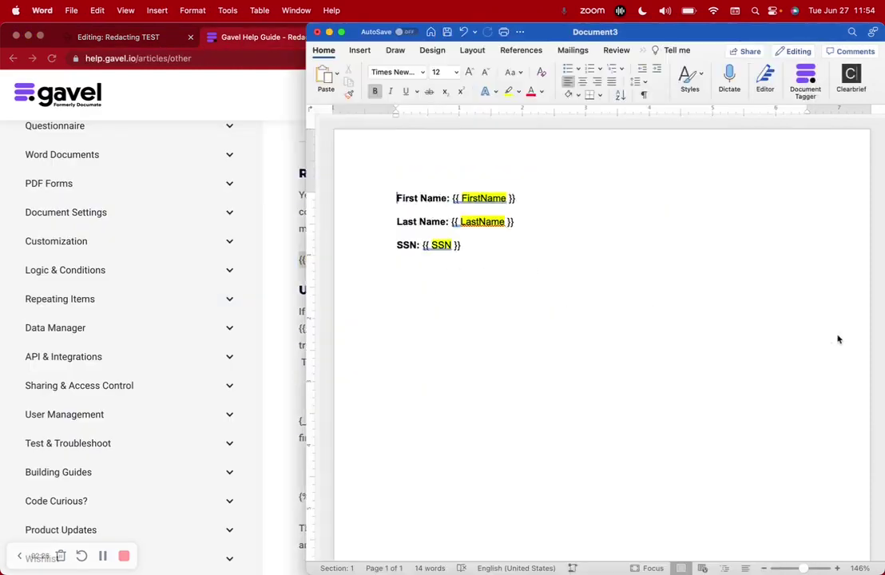
{"action": "scroll", "coordinate": [423, 269], "scroll_direction": "up", "scroll_amount": 5}
{"action": "scroll", "coordinate": [425, 272], "scroll_direction": "up", "scroll_amount": 5}
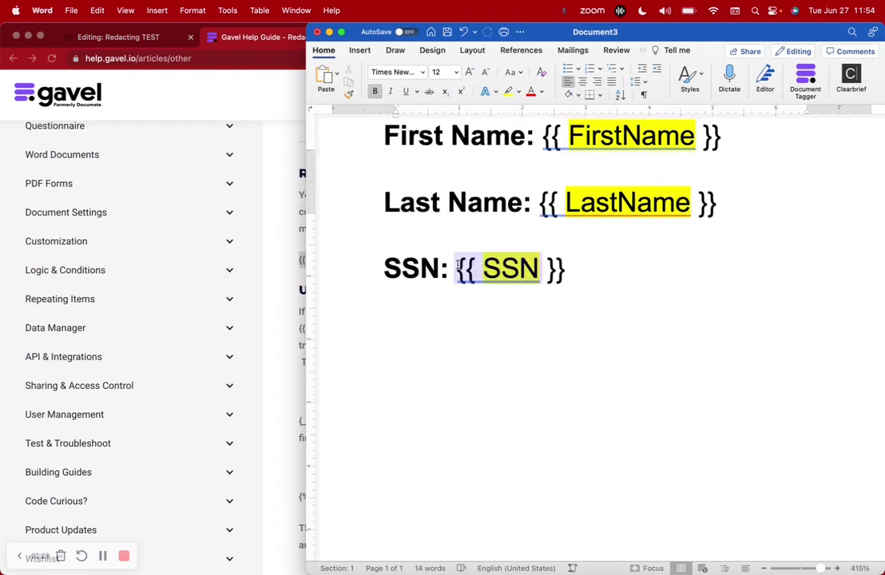
{"action": "left_click", "coordinate": [483, 276]}
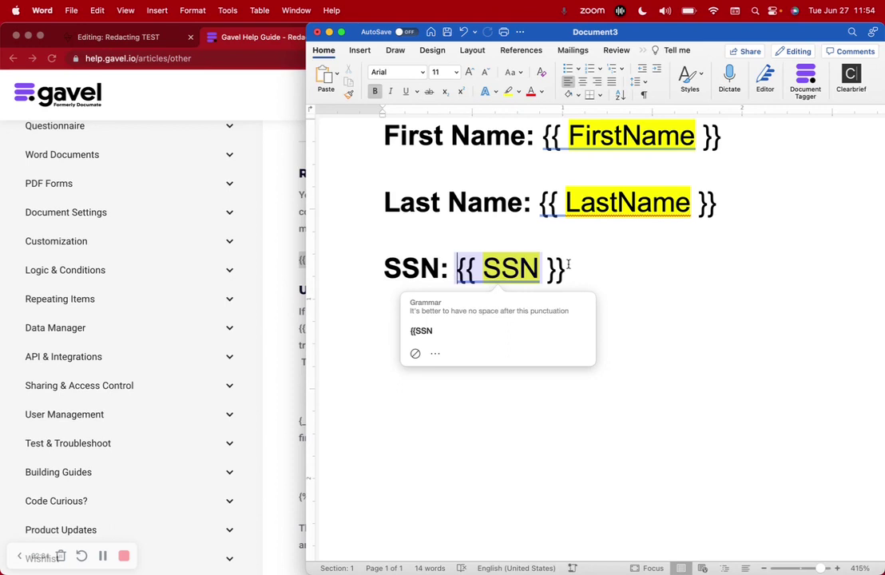
{"action": "key", "text": "ctrl+super+v"}
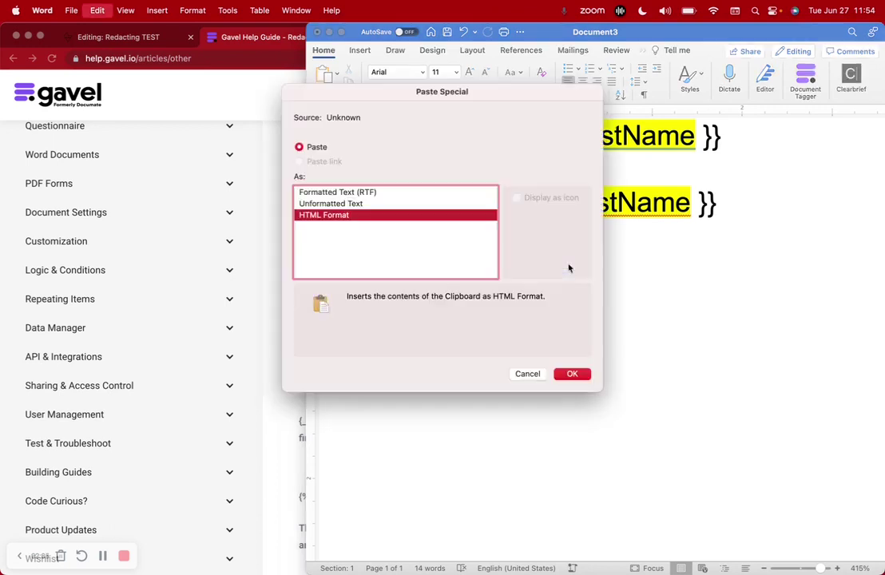
{"action": "left_click", "coordinate": [339, 206]}
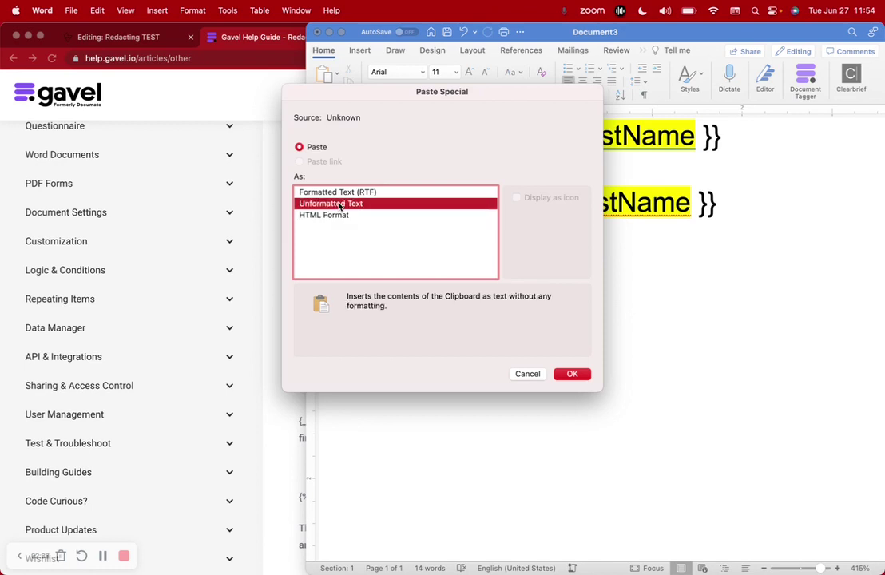
{"action": "left_click", "coordinate": [572, 374]}
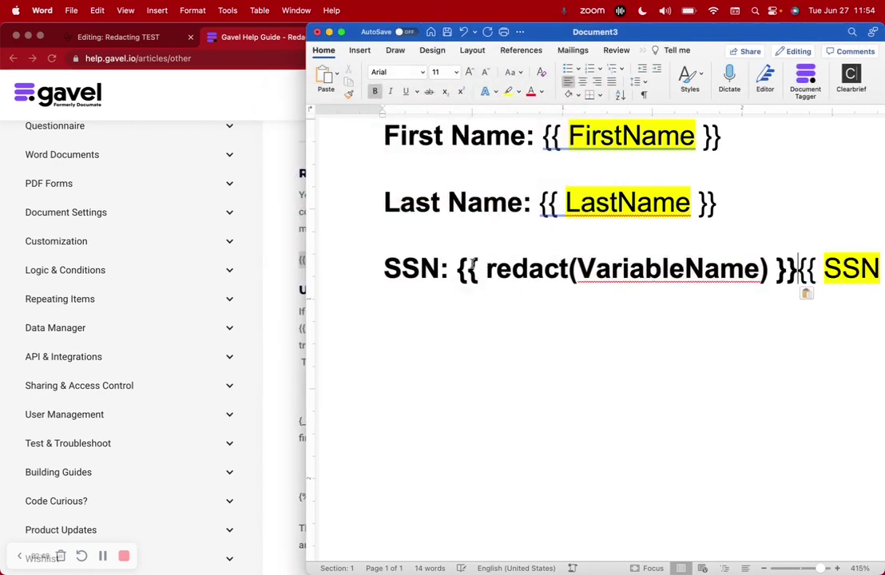
- Remove the bold formatting from the pasted {{ redact(VariableName) }} expression
{"action": "scroll", "coordinate": [500, 262], "scroll_direction": "down", "scroll_amount": 3}
{"action": "left_click_drag", "start_coordinate": [471, 264], "coordinate": [675, 266]}
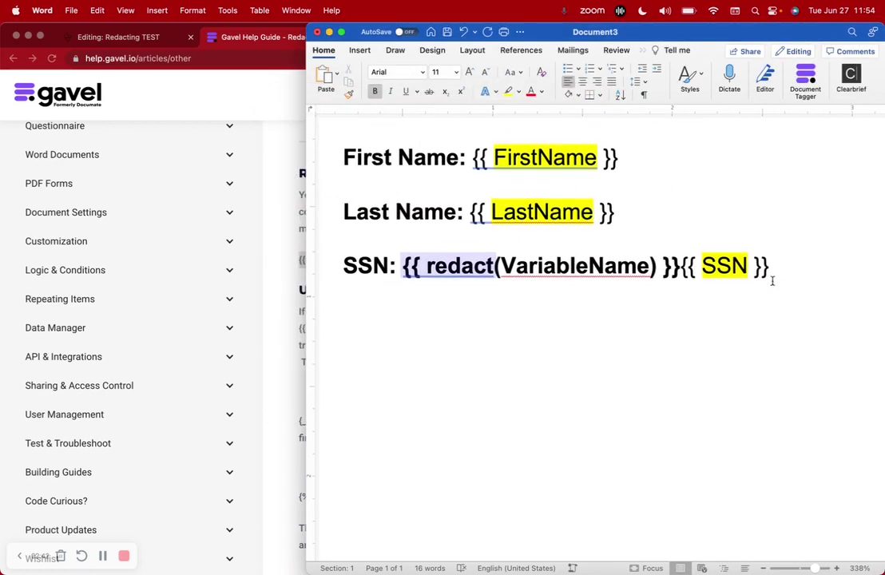
{"action": "left_click", "coordinate": [279, 312]}
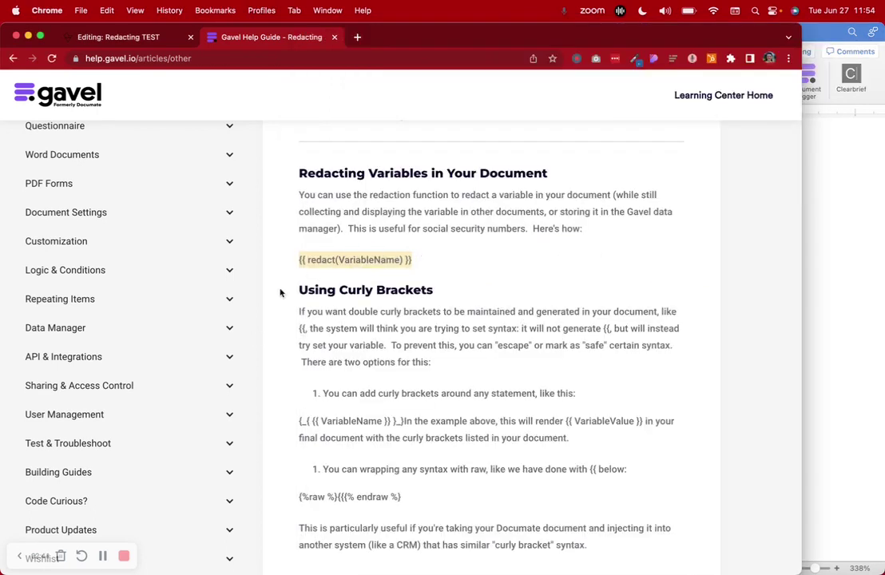
{"action": "left_click", "coordinate": [841, 314]}
{"action": "scroll", "coordinate": [482, 300], "scroll_direction": "up", "scroll_amount": 5}
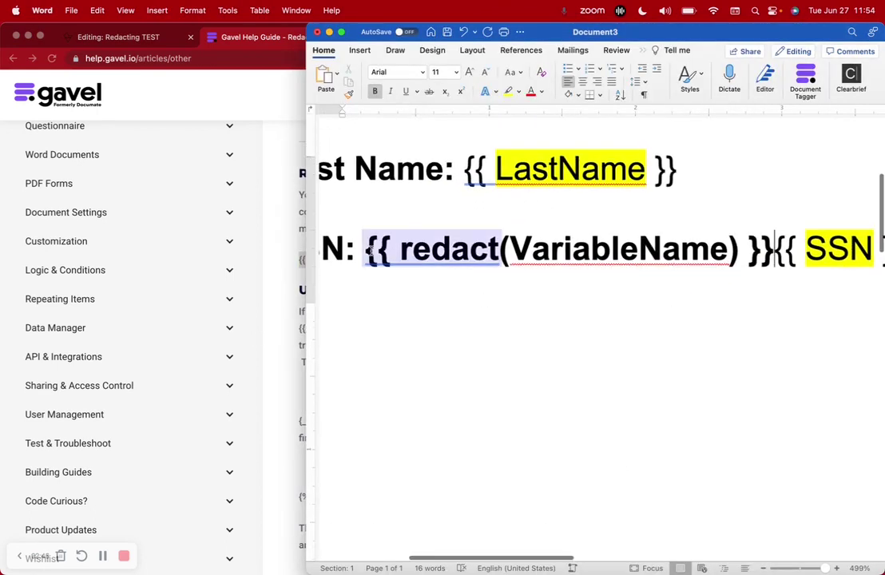
{"action": "left_click_drag", "start_coordinate": [368, 252], "coordinate": [771, 251]}
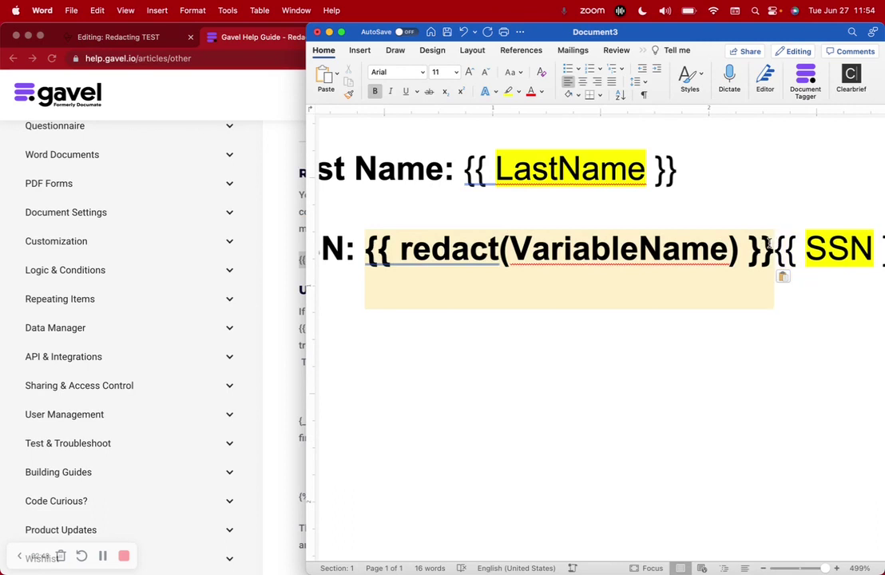
{"action": "key", "text": "super+b"}
{"action": "left_click", "coordinate": [782, 255]}
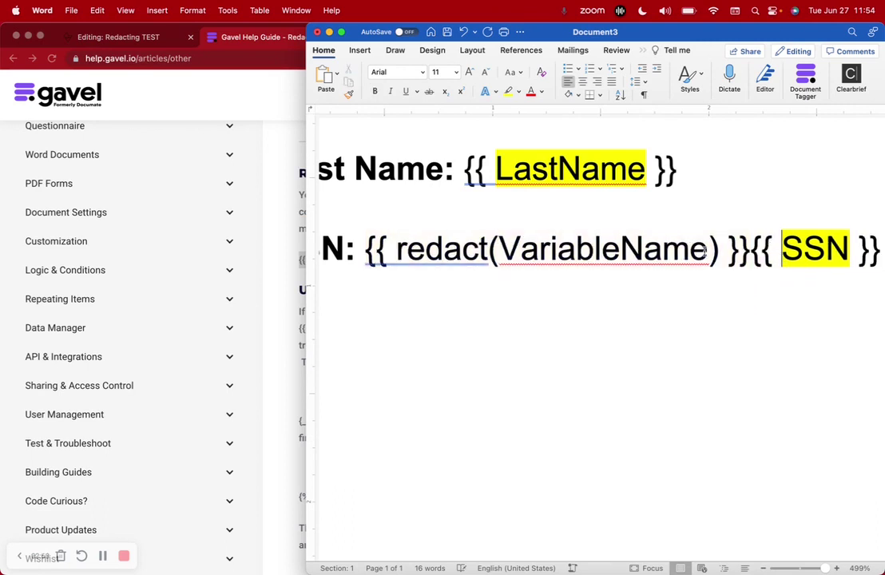
- Replace VariableName with SSN inside the redact expression and delete the original {{ SSN }} tag after it
{"action": "left_click_drag", "start_coordinate": [500, 249], "coordinate": [707, 258]}
{"action": "type", "text": "SSN"}
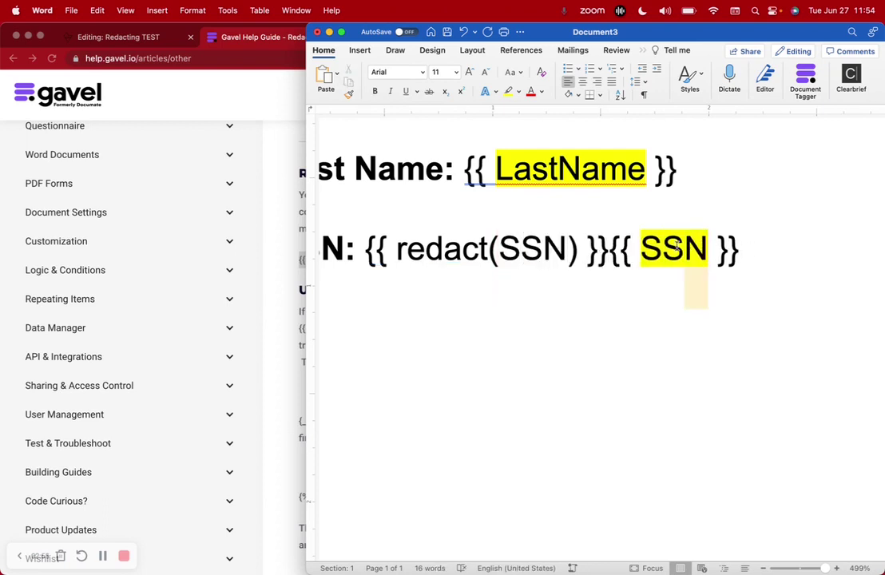
{"action": "left_click_drag", "start_coordinate": [770, 250], "coordinate": [649, 254]}
{"action": "key", "text": "BackSpace"}
{"action": "key", "text": "BackSpace"}
{"action": "key", "text": "BackSpace"}
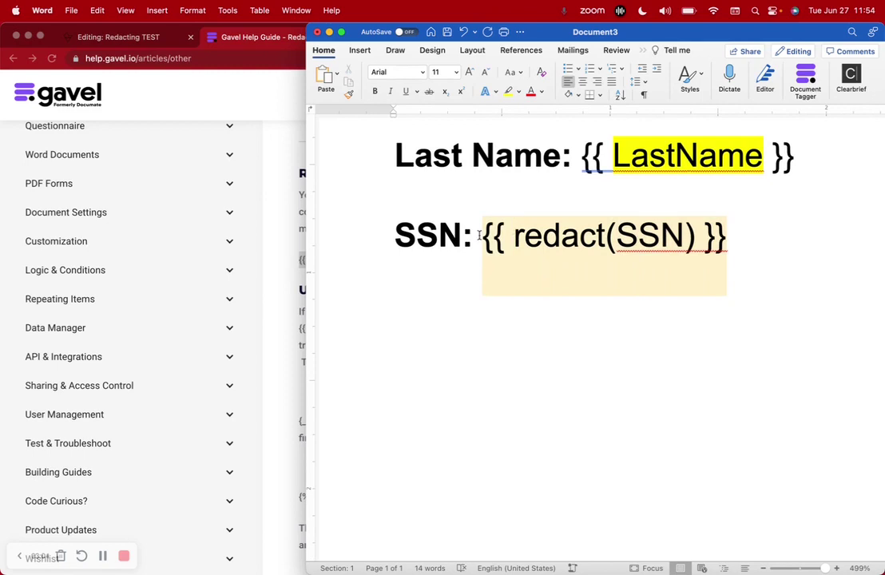
{"action": "left_click", "coordinate": [683, 237]}
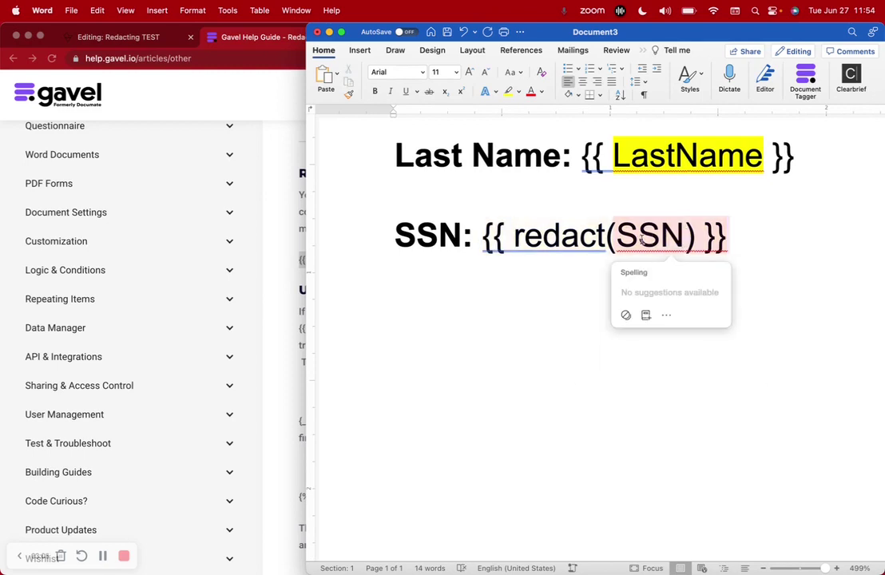
{"action": "scroll", "coordinate": [728, 235], "scroll_direction": "down", "scroll_amount": 10}
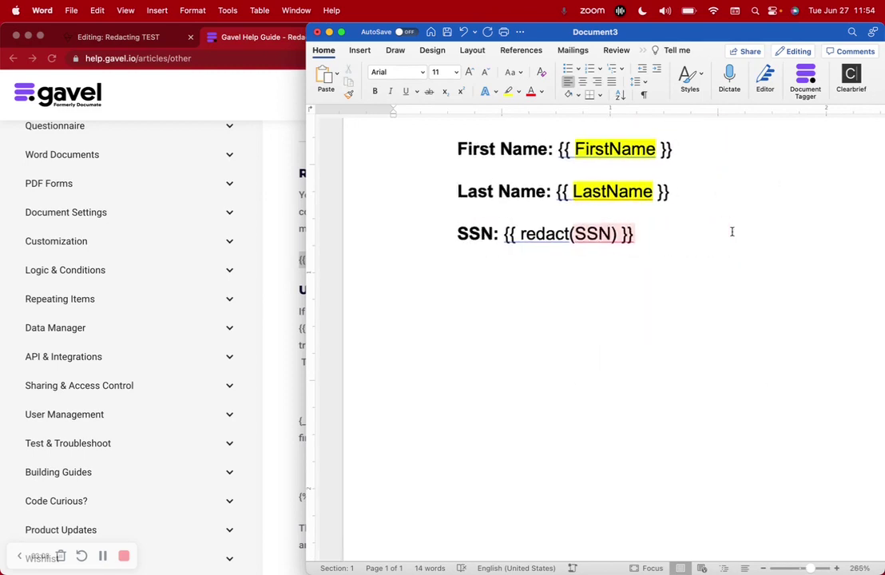
- Save the document to the Desktop as Redacting Test.docx and close it
{"action": "left_click", "coordinate": [447, 32]}
{"action": "type", "text": "Redacting Test.docx"}
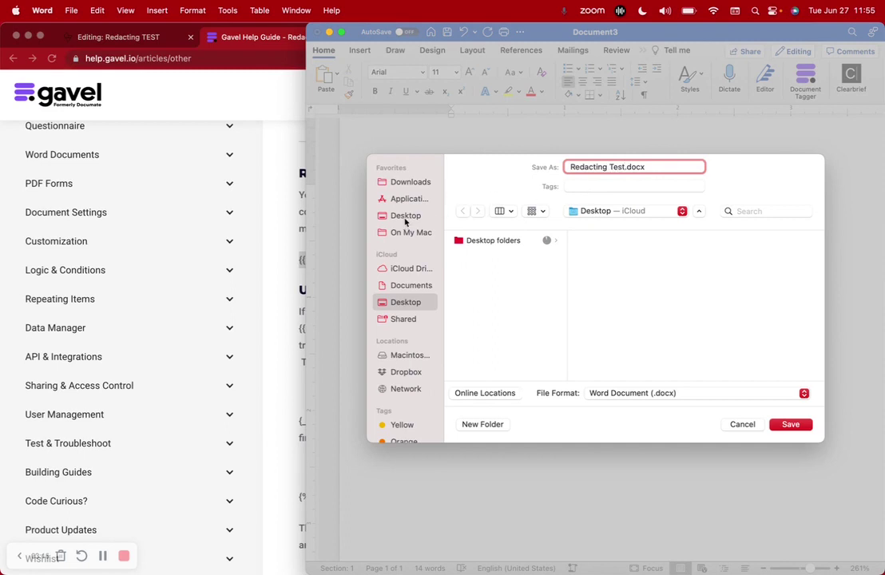
{"action": "left_click", "coordinate": [404, 220]}
{"action": "left_click", "coordinate": [790, 426]}
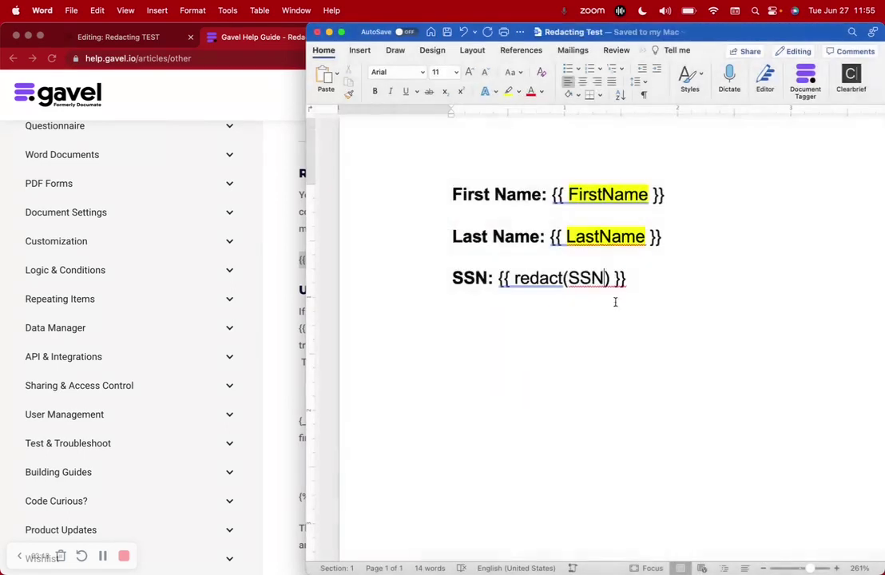
{"action": "left_click", "coordinate": [317, 32]}
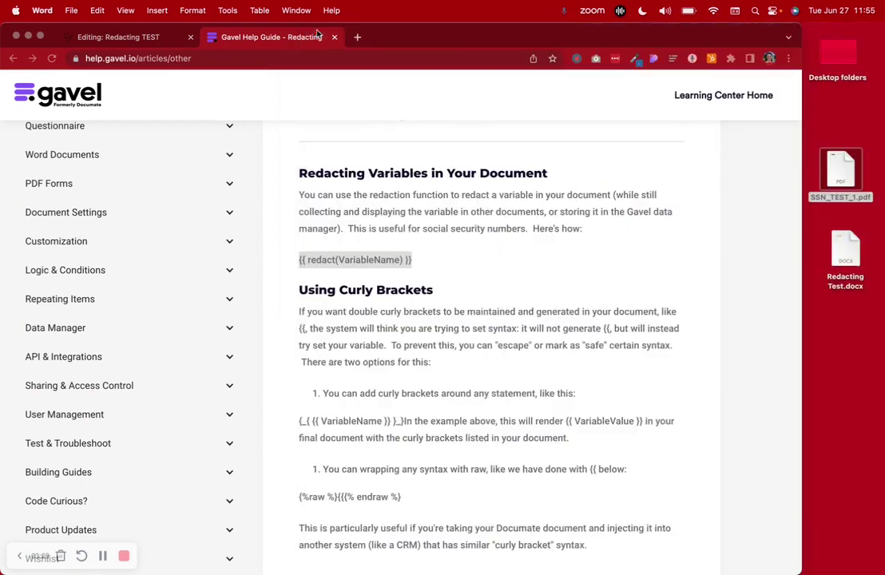
- Switch to the Redacting TEST workflow in Chrome and upload Redacting Test.docx as an output document
{"action": "left_click", "coordinate": [130, 41]}
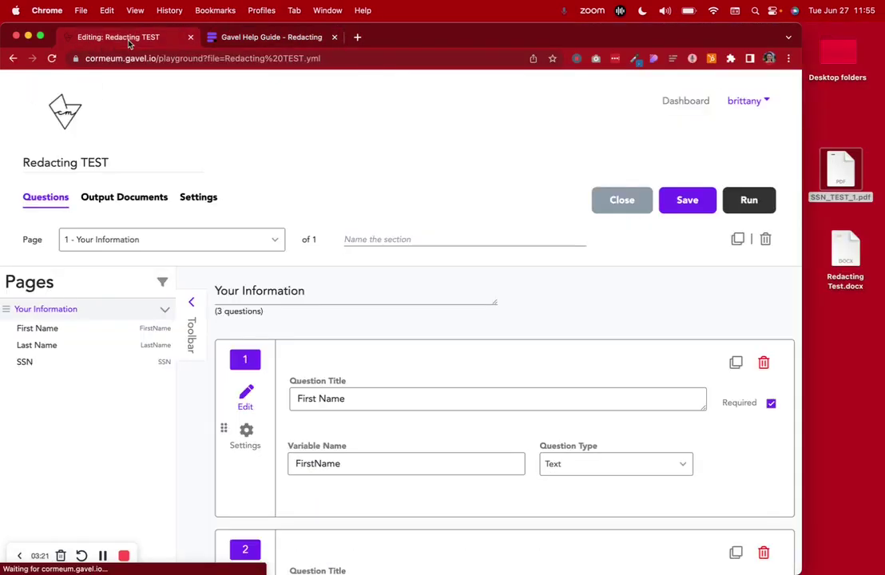
{"action": "left_click", "coordinate": [147, 204]}
{"action": "left_click", "coordinate": [256, 363]}
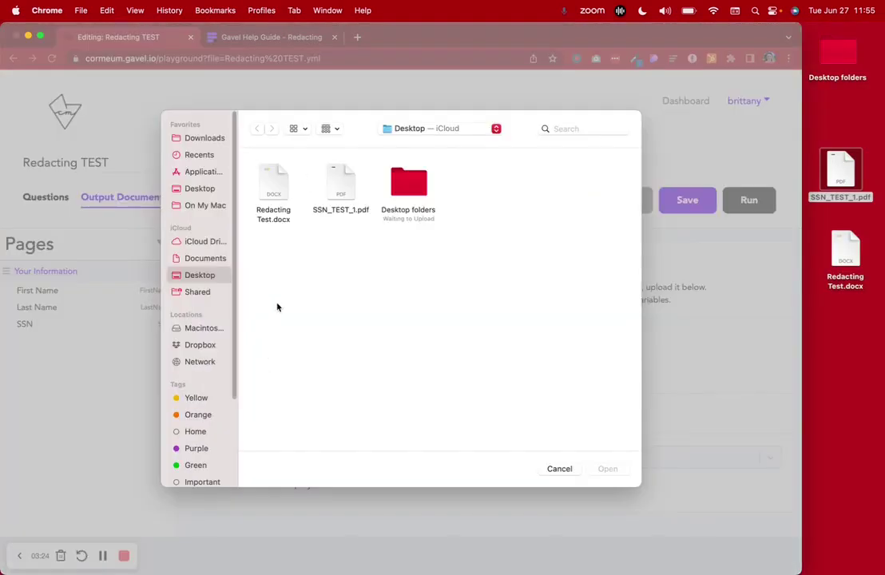
{"action": "left_click", "coordinate": [280, 189]}
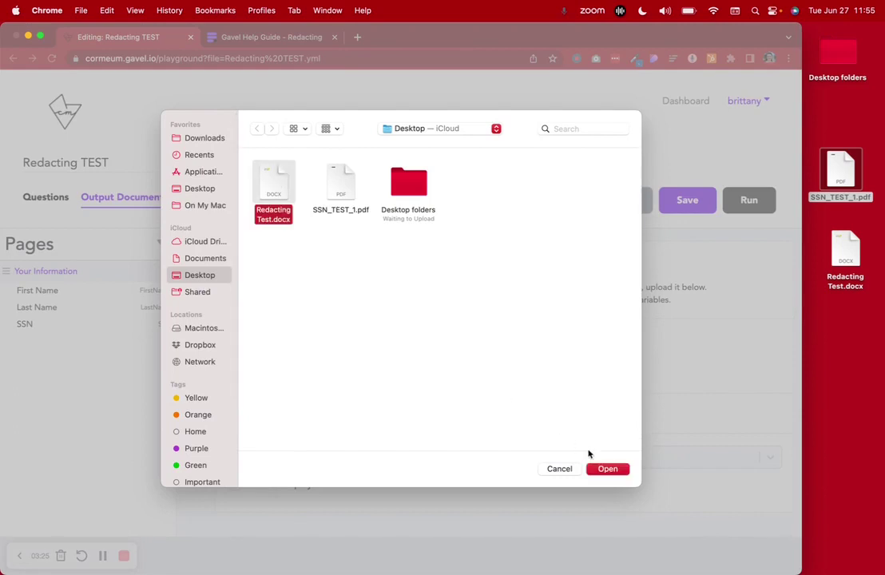
{"action": "left_click", "coordinate": [606, 469]}
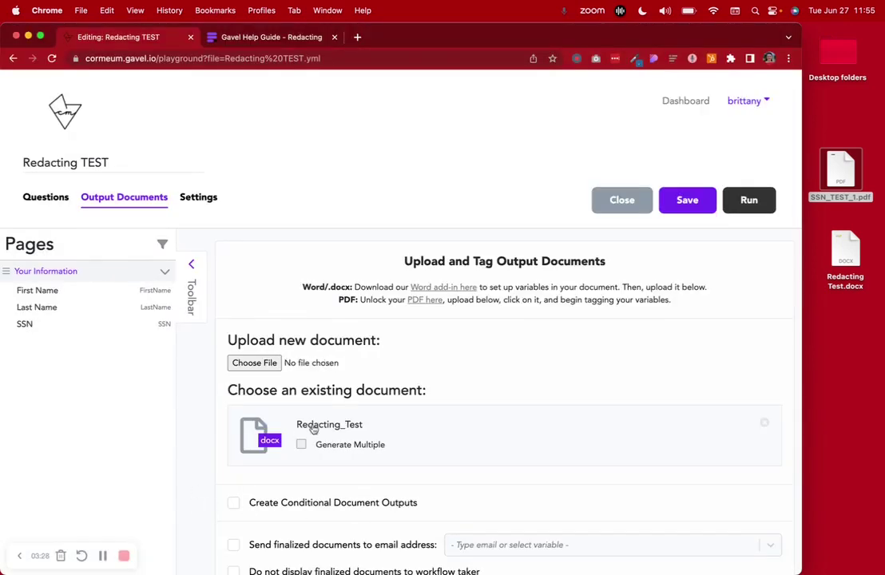
- Open the uploaded Redacting_Test output document and change its name to "Redacting Test"
{"action": "left_click", "coordinate": [360, 431]}
{"action": "left_click", "coordinate": [290, 407]}
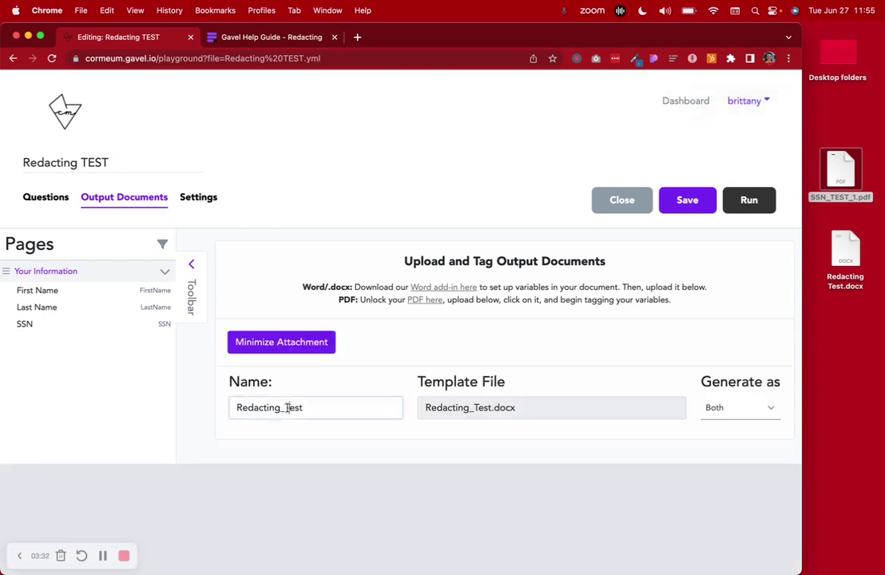
{"action": "key", "text": "BackSpace"}
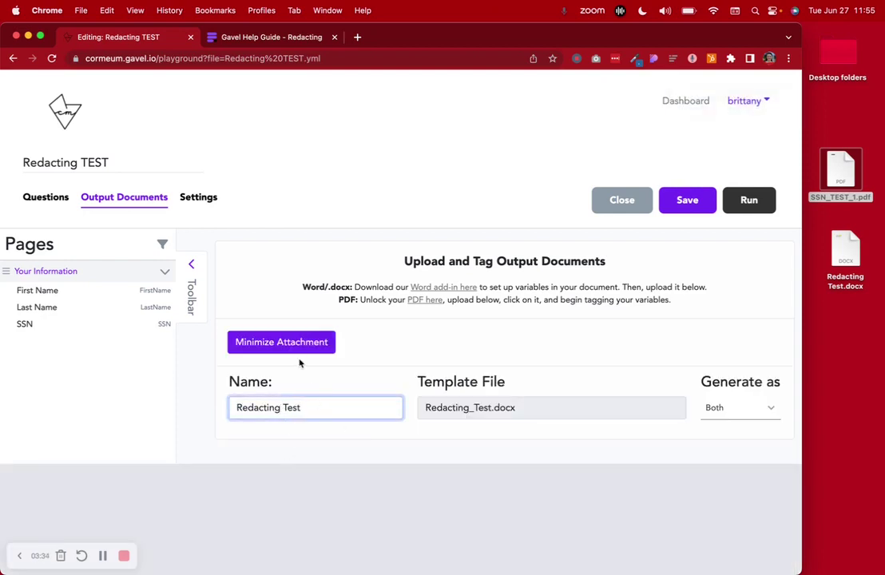
- Set the Redacting Test output document to generate as PDF only
{"action": "left_click", "coordinate": [300, 345]}
{"action": "left_click", "coordinate": [357, 427]}
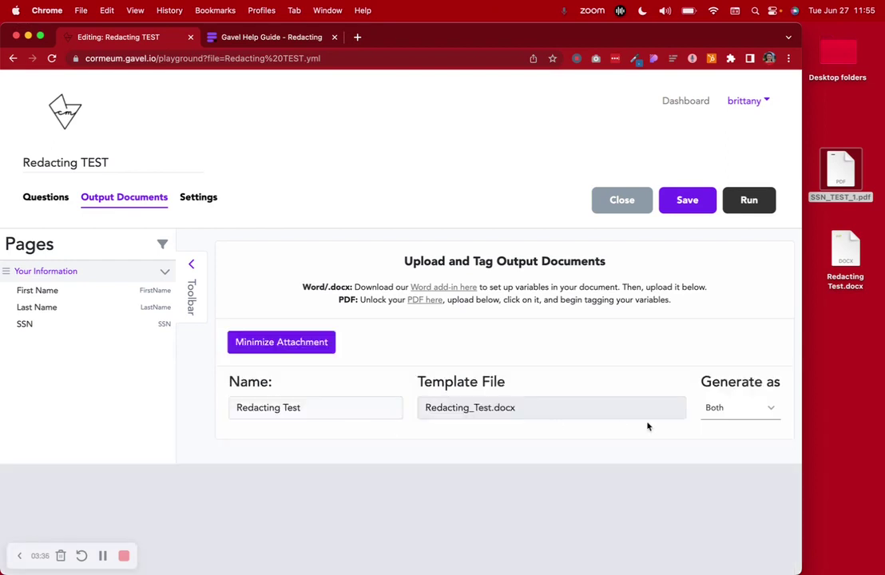
{"action": "left_click", "coordinate": [747, 408]}
{"action": "left_click", "coordinate": [728, 506]}
- Change the workflow's document completion message to "Thank you!" in the settings and save the workflow
{"action": "left_click", "coordinate": [198, 197]}
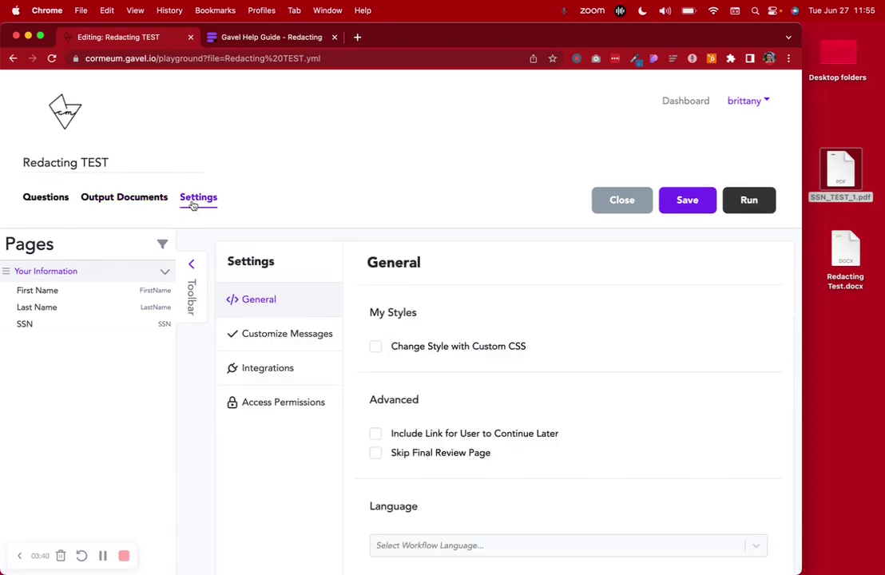
{"action": "left_click", "coordinate": [300, 347]}
{"action": "left_click", "coordinate": [442, 336]}
{"action": "key", "text": "super+a"}
{"action": "type", "text": "Thank "}
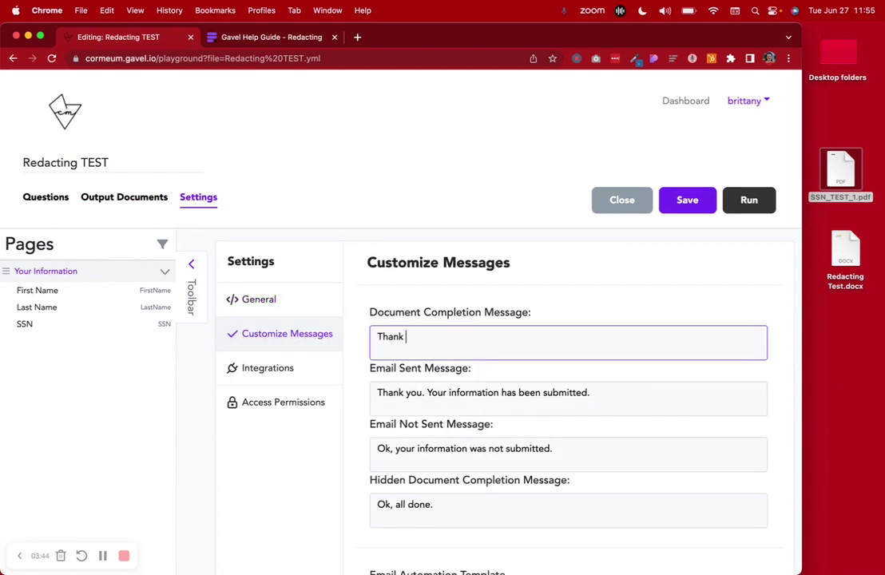
{"action": "type", "text": "you!"}
{"action": "left_click", "coordinate": [703, 204]}
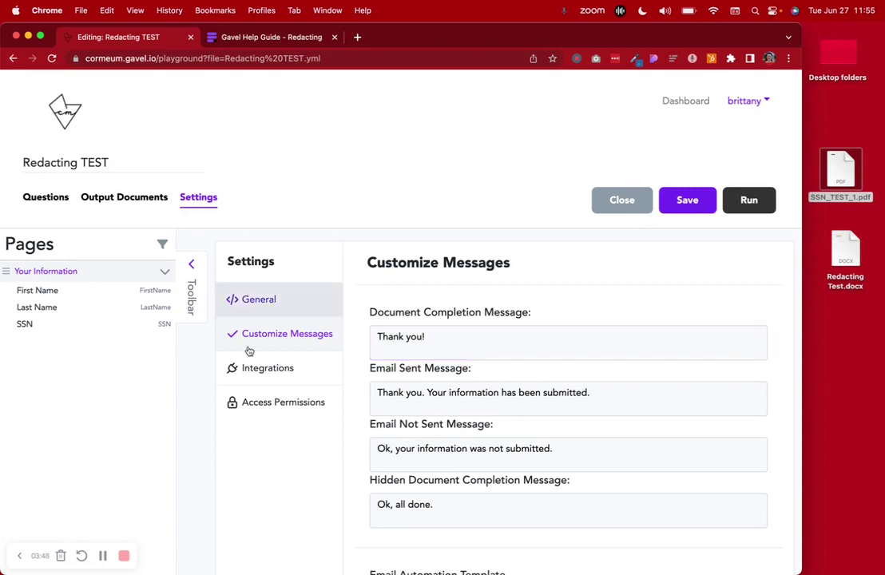
- Run the workflow and submit the Your Information page with first name Client, last name Name and a nine-digit test SSN
{"action": "left_click", "coordinate": [750, 206]}
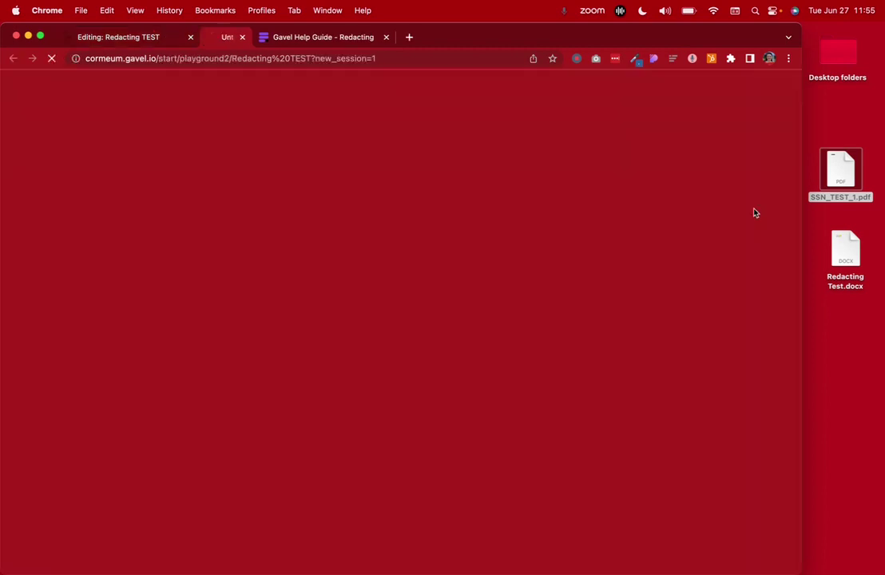
{"action": "left_click", "coordinate": [95, 227]}
{"action": "left_click", "coordinate": [143, 263]}
{"action": "left_click", "coordinate": [113, 284]}
{"action": "left_click", "coordinate": [142, 318]}
{"action": "left_click", "coordinate": [108, 332]}
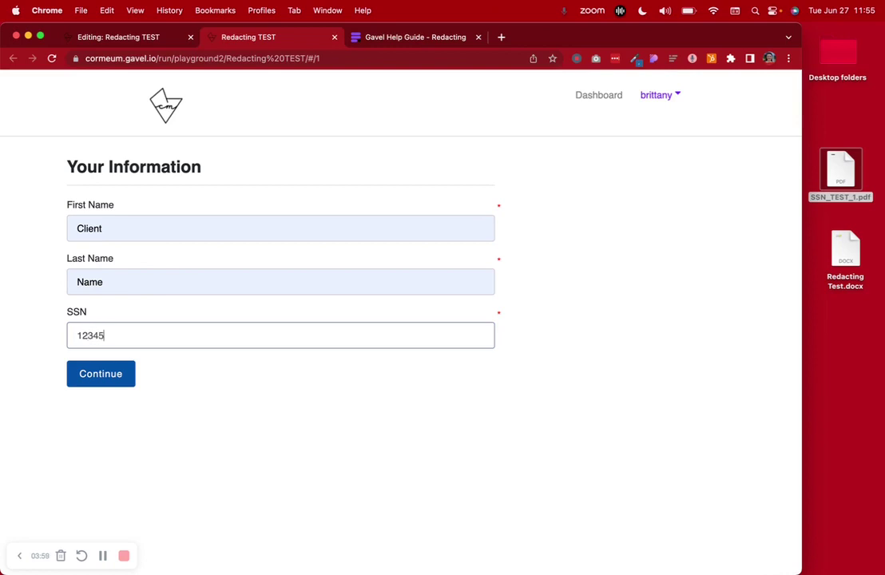
{"action": "type", "text": "123456789"}
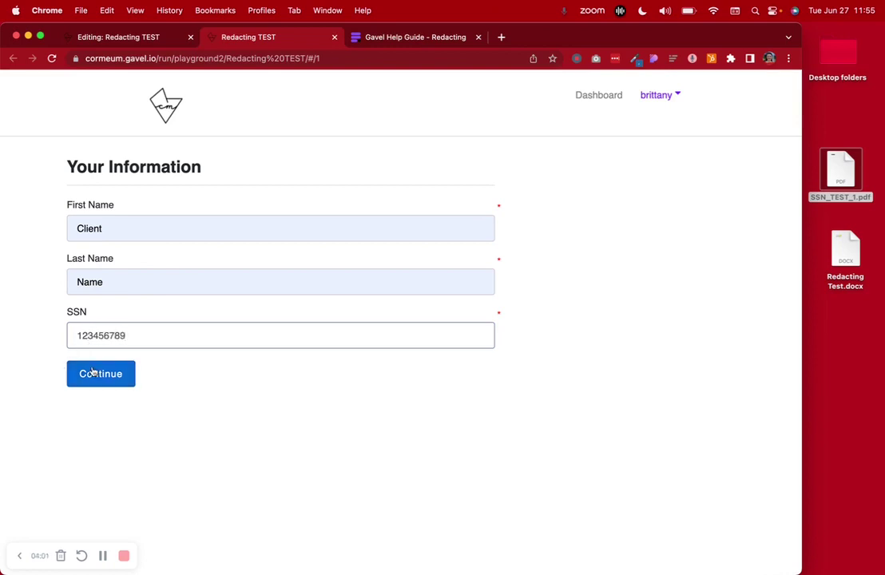
{"action": "left_click", "coordinate": [102, 372]}
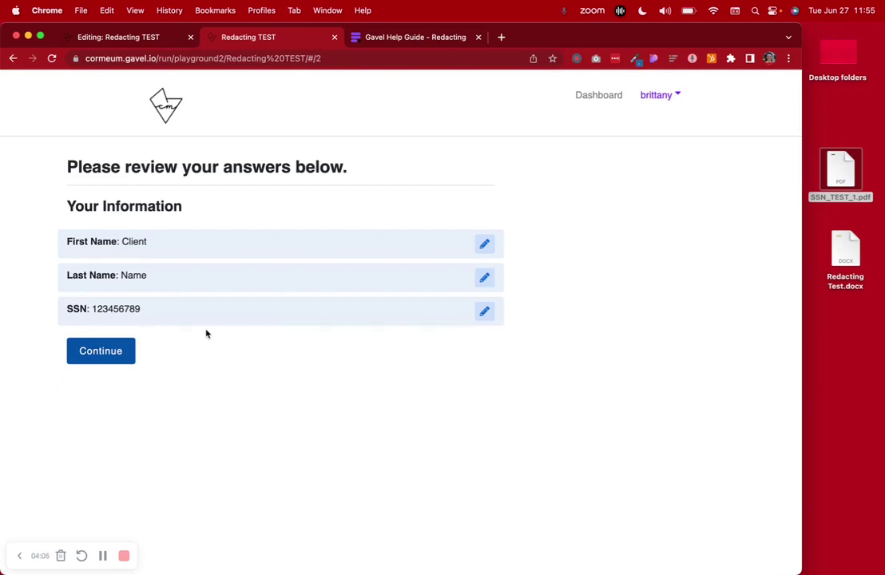
- Enable Skip Final Review Page in the workflow's general settings and save the workflow
{"action": "left_click", "coordinate": [136, 37]}
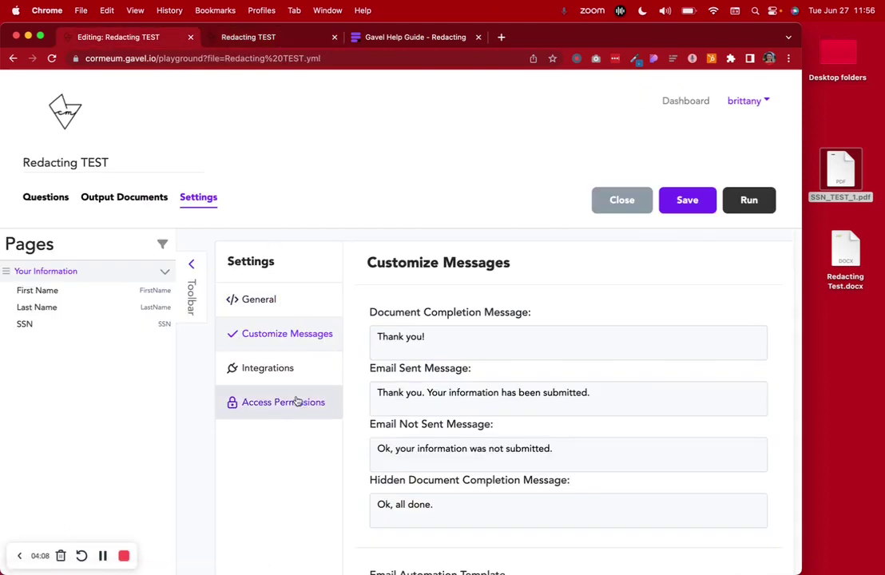
{"action": "left_click", "coordinate": [291, 301]}
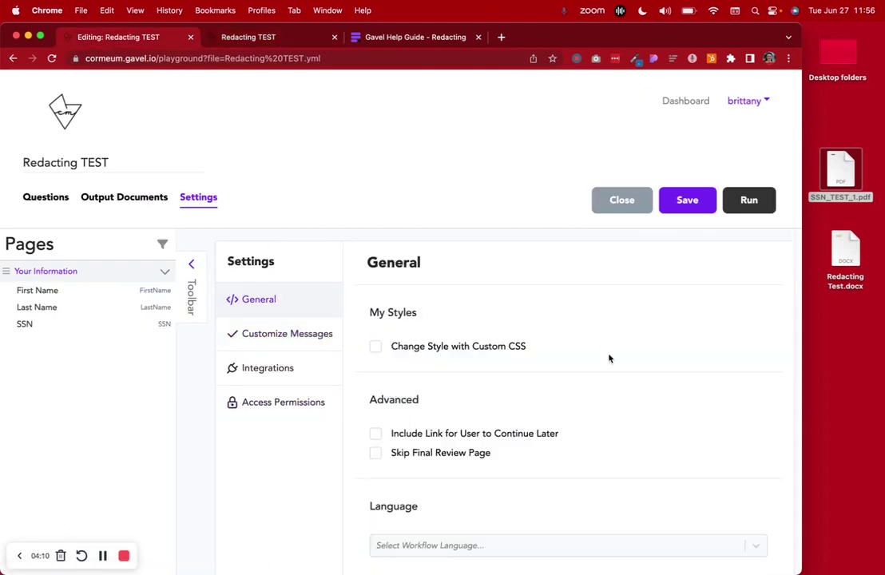
{"action": "scroll", "coordinate": [592, 373], "scroll_direction": "down", "scroll_amount": 1}
{"action": "left_click", "coordinate": [376, 432]}
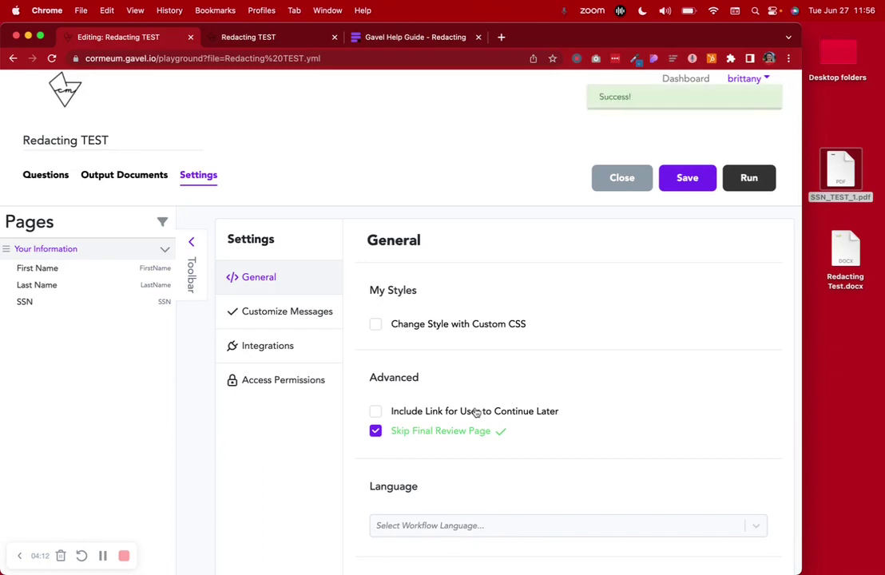
{"action": "scroll", "coordinate": [575, 312], "scroll_direction": "up", "scroll_amount": 1}
{"action": "left_click", "coordinate": [663, 206]}
- Reload the running workflow and open the generated Redacting Test PDF to check how the SSN is output
{"action": "left_click", "coordinate": [249, 37]}
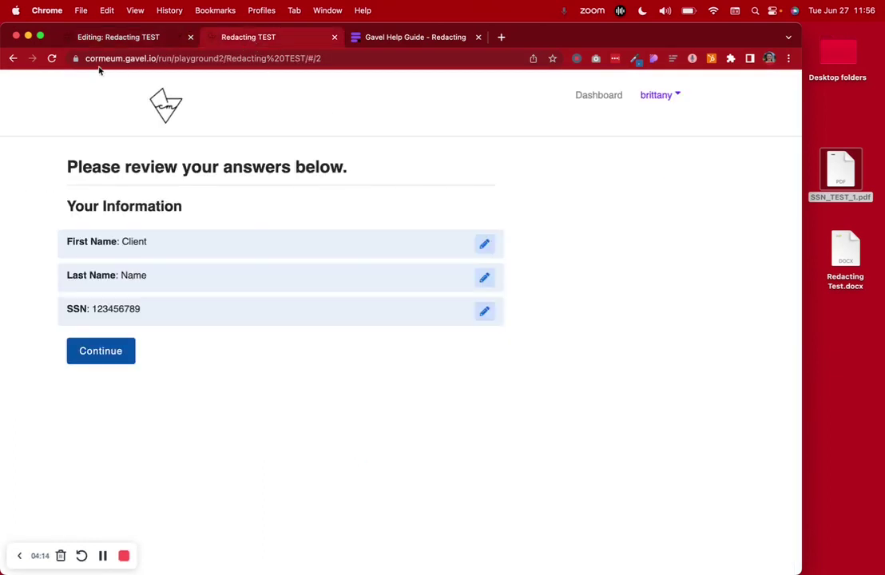
{"action": "left_click", "coordinate": [51, 58]}
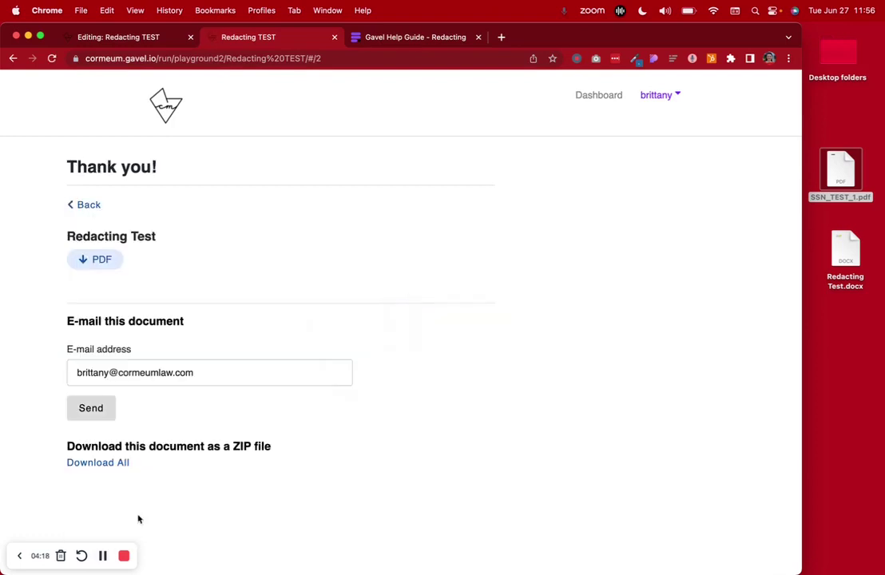
{"action": "left_click_drag", "start_coordinate": [69, 236], "coordinate": [192, 242]}
{"action": "left_click", "coordinate": [107, 262]}
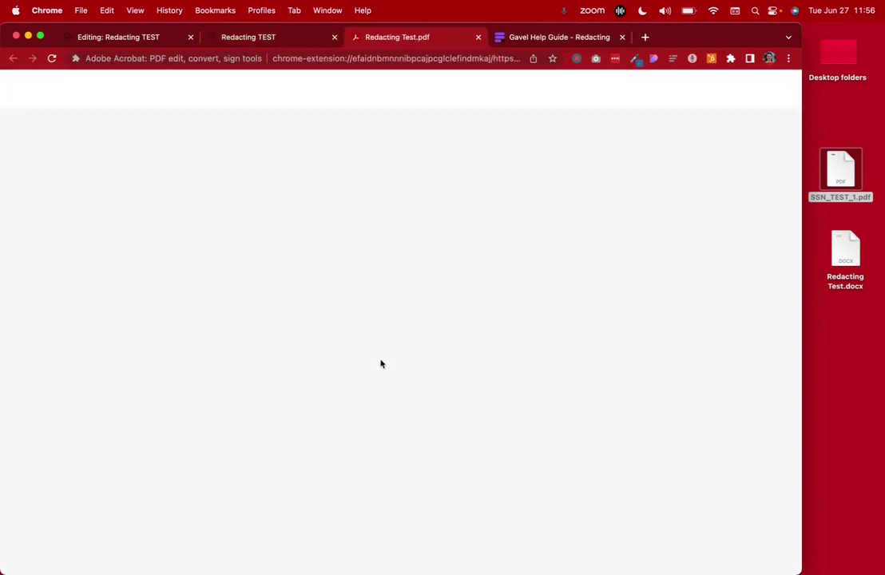
{"action": "scroll", "coordinate": [367, 244], "scroll_direction": "up", "scroll_amount": 10}
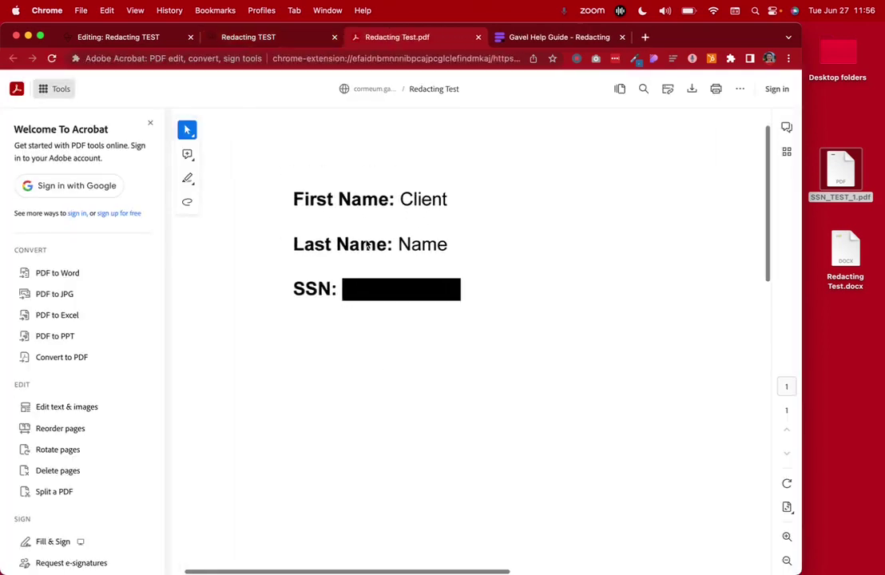
{"action": "scroll", "coordinate": [367, 244], "scroll_direction": "down", "scroll_amount": 1}
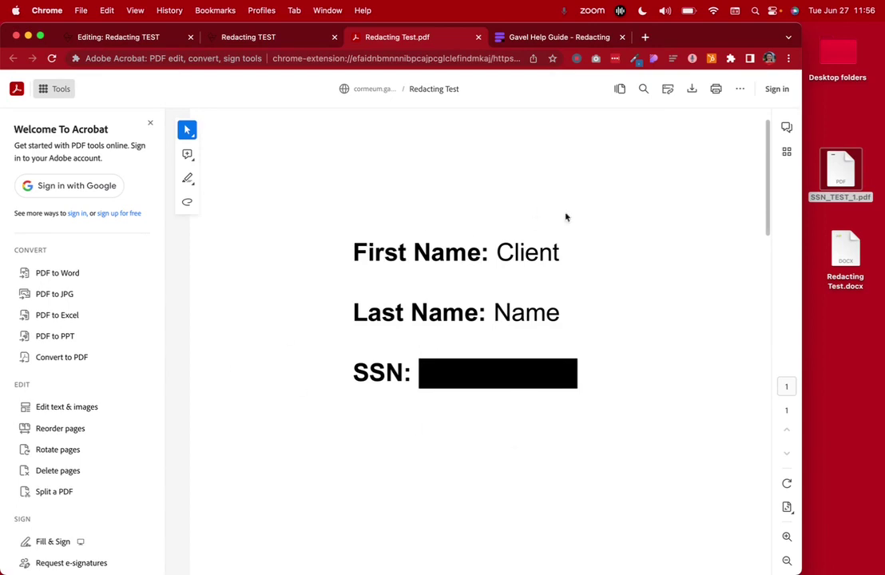
- Return to editing the workflow's questions, add a new page after Your Information and title it "Redacted SSN"
{"action": "left_click", "coordinate": [245, 37]}
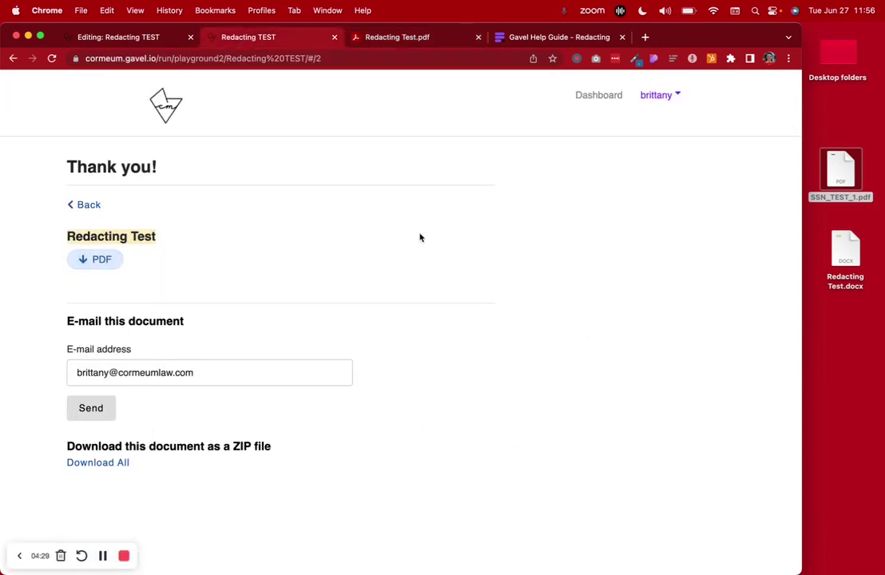
{"action": "left_click", "coordinate": [162, 42]}
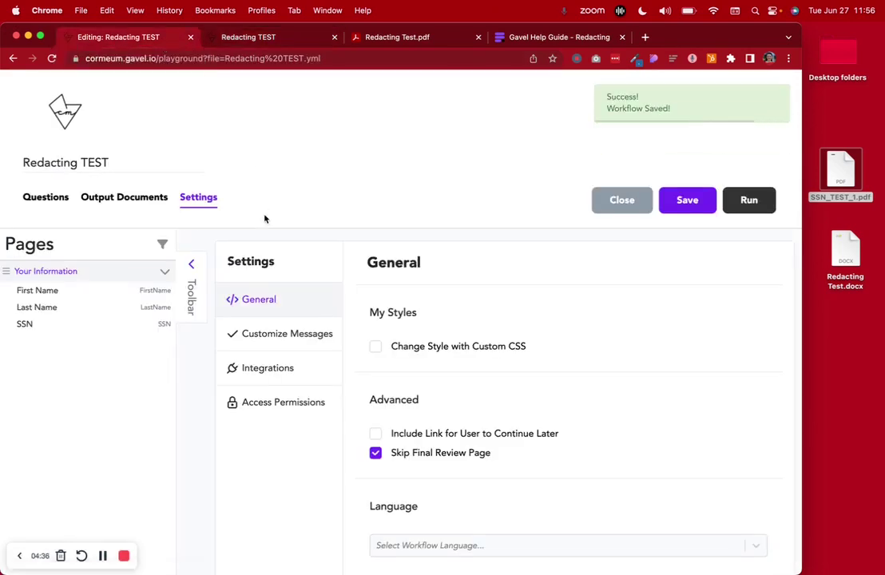
{"action": "left_click", "coordinate": [52, 197]}
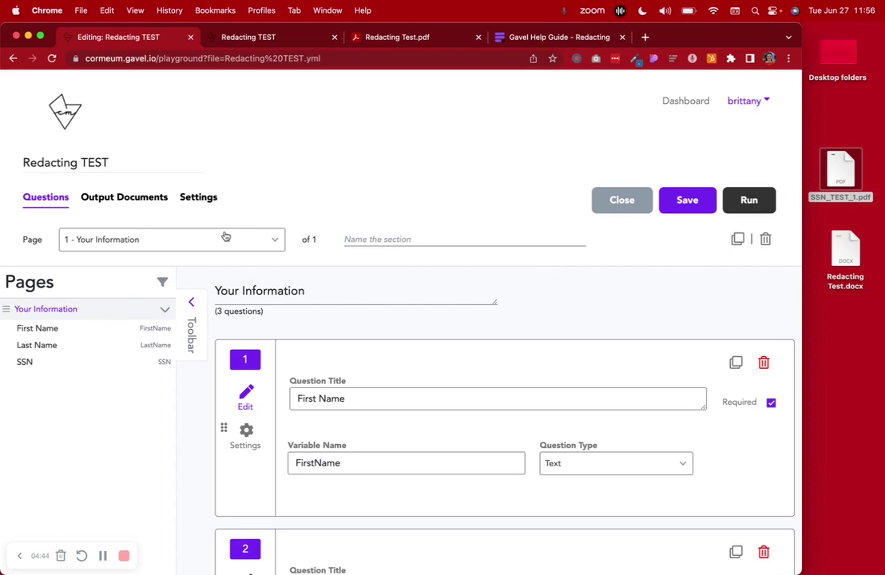
{"action": "scroll", "coordinate": [227, 424], "scroll_direction": "down", "scroll_amount": 10}
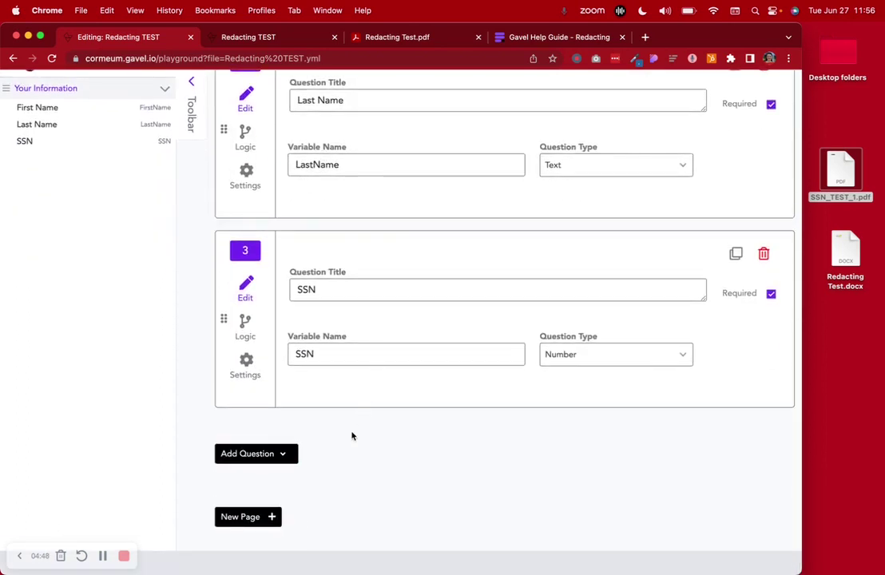
{"action": "left_click", "coordinate": [263, 518]}
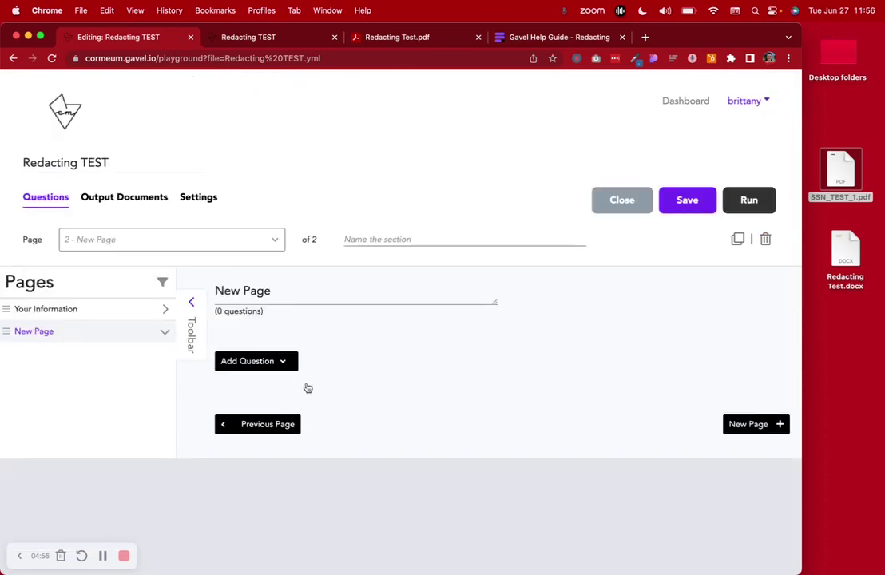
{"action": "left_click", "coordinate": [281, 290]}
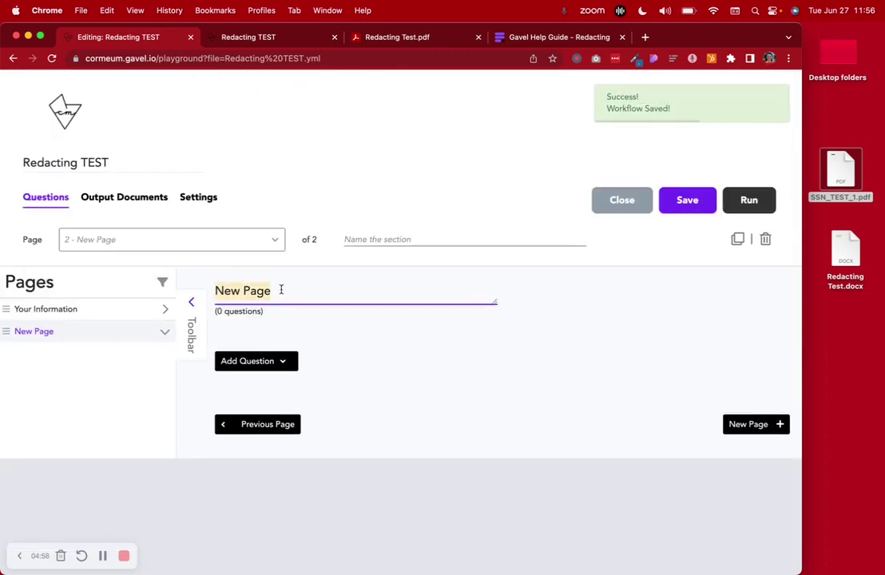
{"action": "type", "text": "Redacted SSN"}
- Add an Instruction block to the Redacted SSN page
{"action": "left_click", "coordinate": [276, 361]}
{"action": "scroll", "coordinate": [277, 365], "scroll_direction": "down", "scroll_amount": 3}
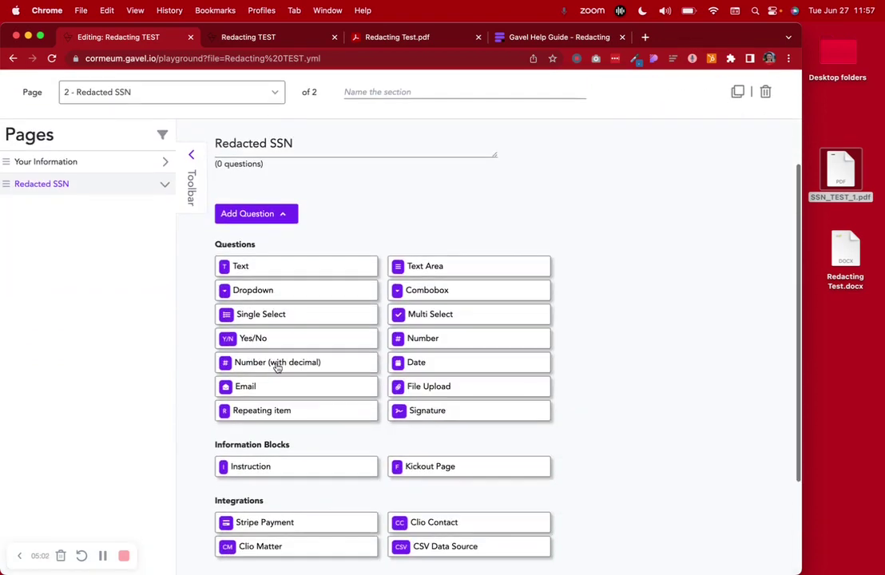
{"action": "left_click", "coordinate": [271, 443]}
{"action": "left_click", "coordinate": [334, 290]}
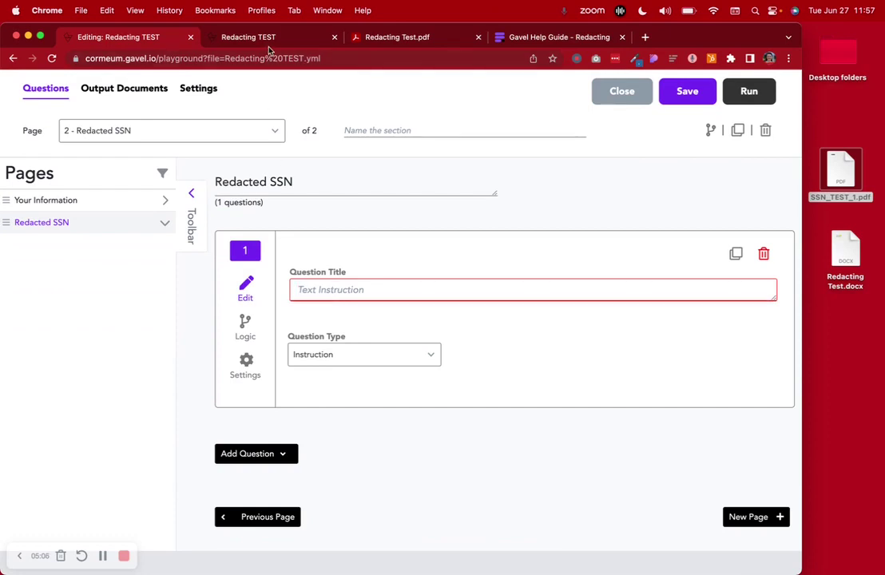
- Paste the Gavel Help Guide's {{ redact(VariableName) }} expression as the instruction's title and prefix it with "SSN: "
{"action": "left_click", "coordinate": [563, 38]}
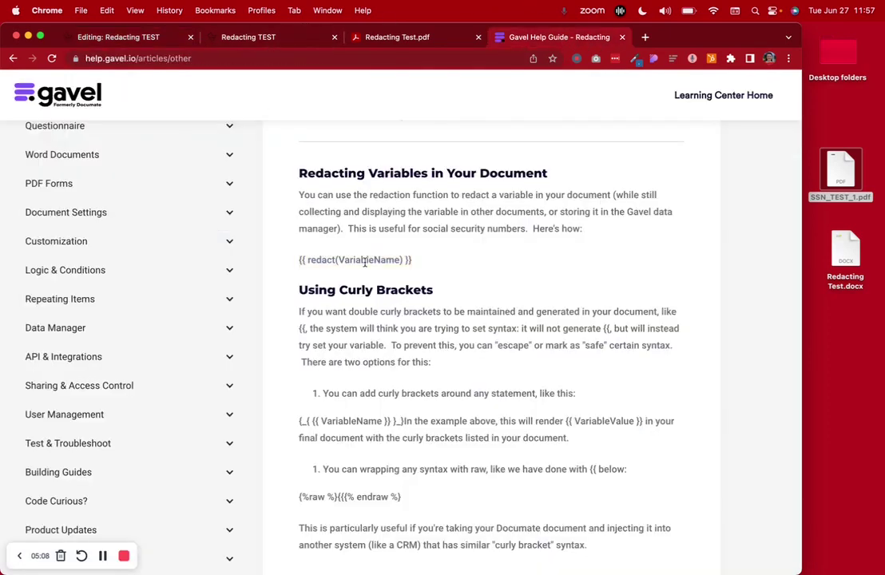
{"action": "left_click", "coordinate": [146, 37]}
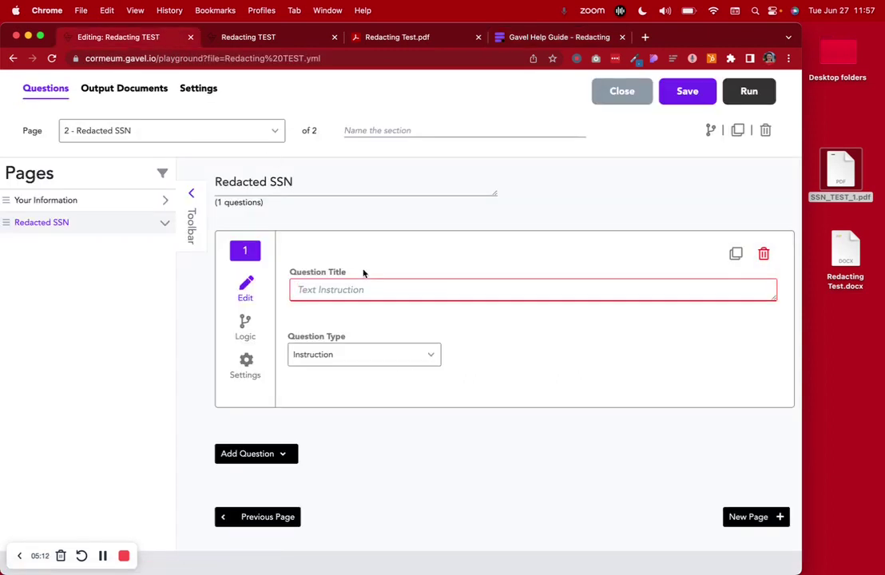
{"action": "key", "text": "super+v"}
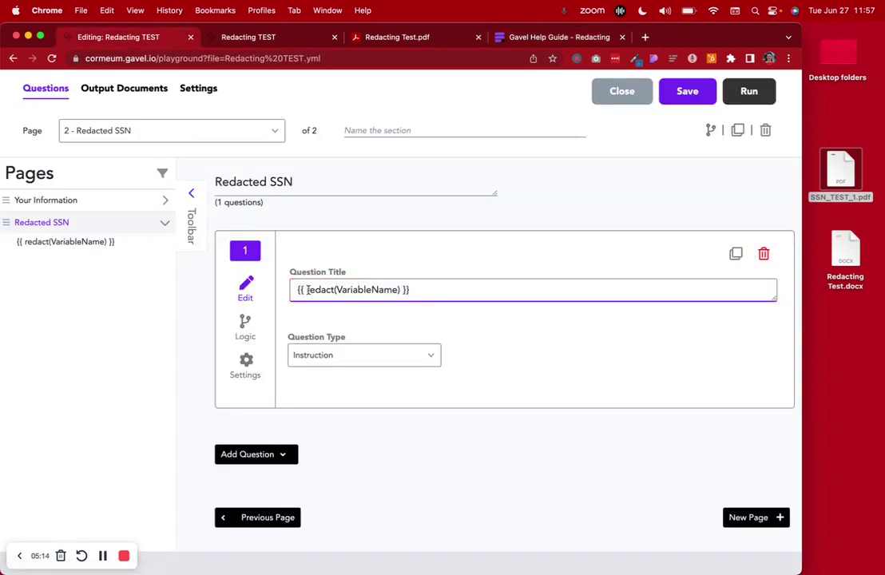
{"action": "left_click_drag", "start_coordinate": [446, 281], "coordinate": [293, 290]}
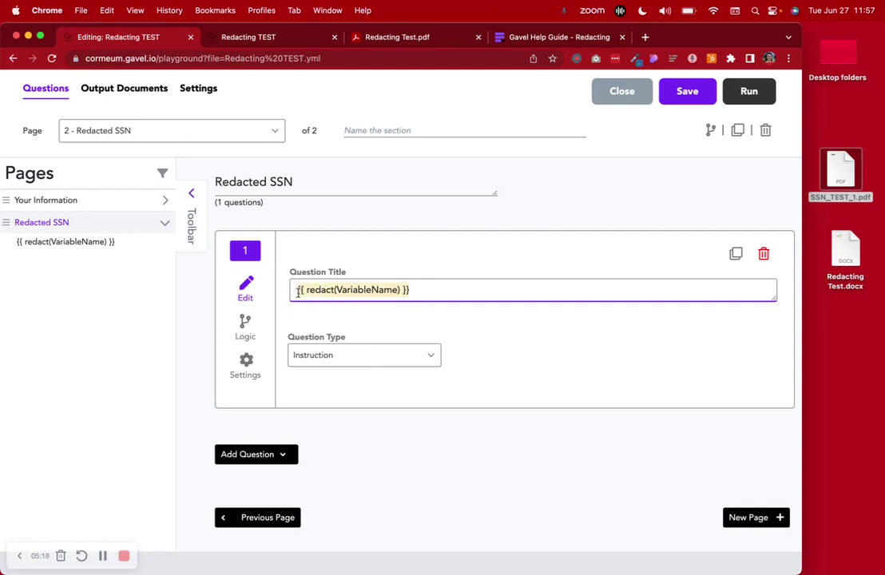
{"action": "left_click", "coordinate": [297, 292]}
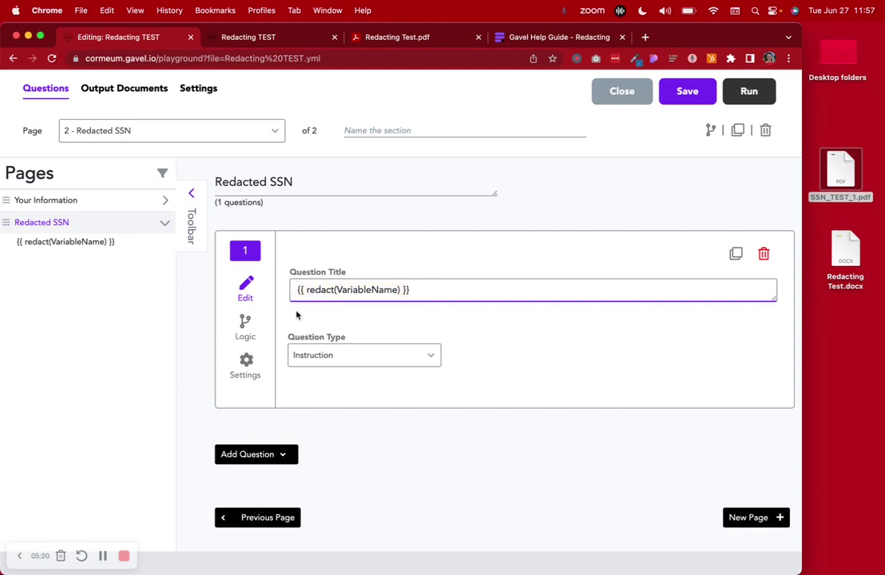
{"action": "type", "text": "SSN: "}
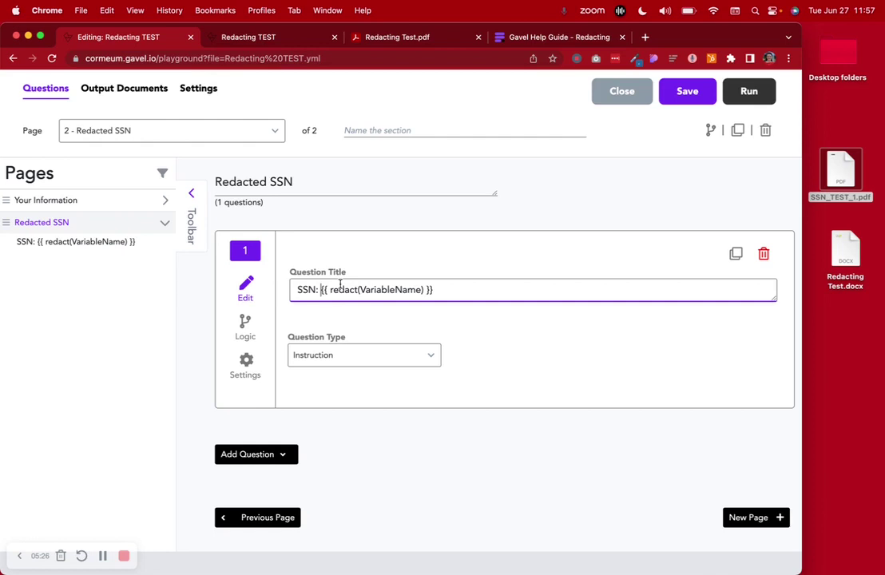
- Change the instruction's title to "SSN: ${redact(SSN)}" and save the workflow
{"action": "type", "text": "$"}
{"action": "key", "text": "BackSpace"}
{"action": "key", "text": "Delete"}
{"action": "key", "text": "BackSpace"}
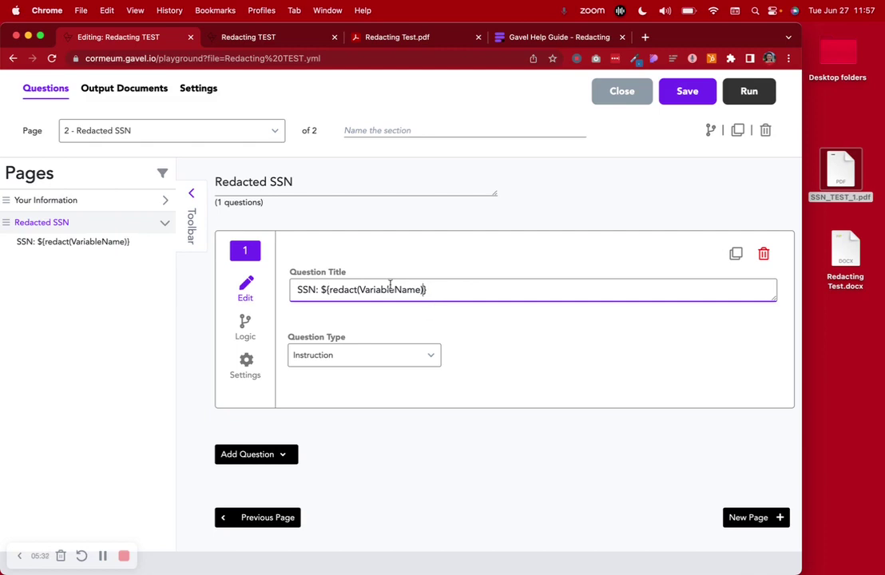
{"action": "left_click_drag", "start_coordinate": [420, 290], "coordinate": [368, 289]}
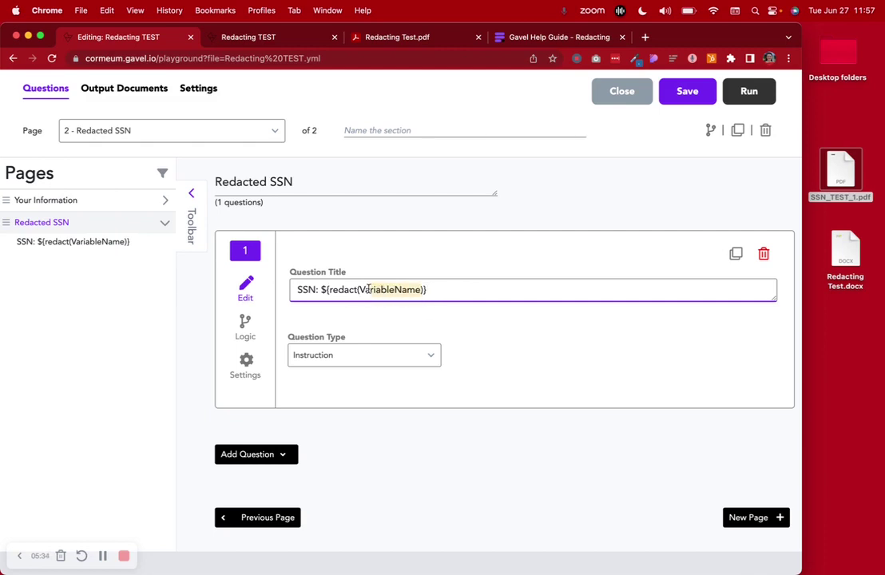
{"action": "type", "text": "SSN"}
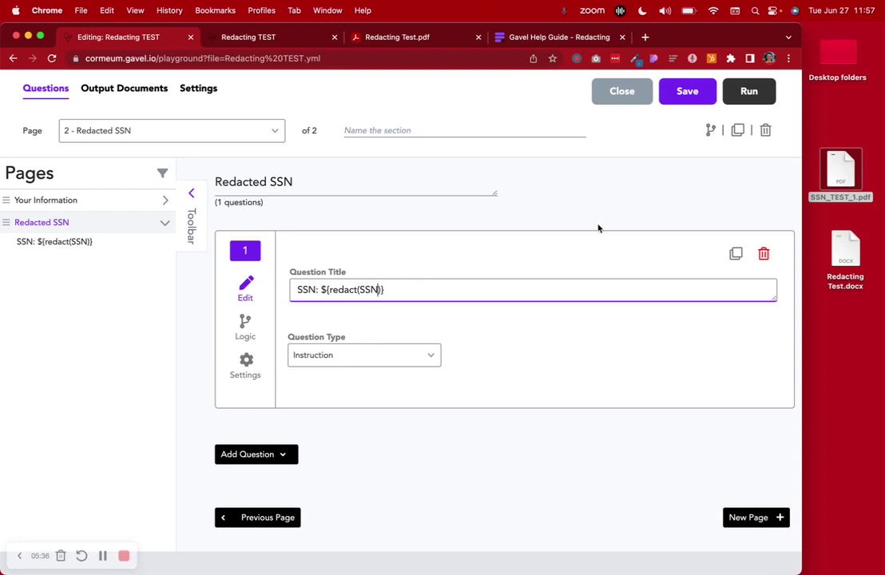
{"action": "left_click", "coordinate": [687, 92]}
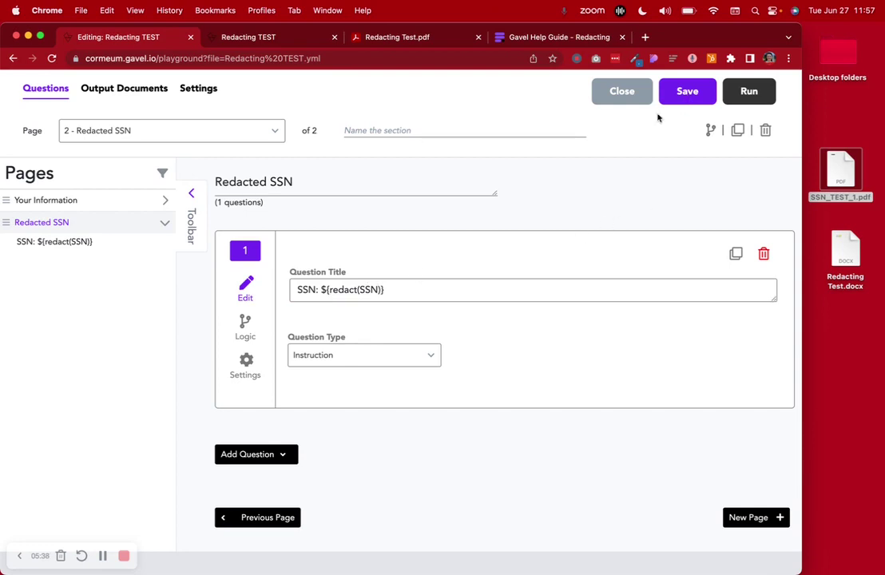
- Close the previous test run of the Redacting TEST workflow and run the updated workflow
{"action": "left_click", "coordinate": [276, 40]}
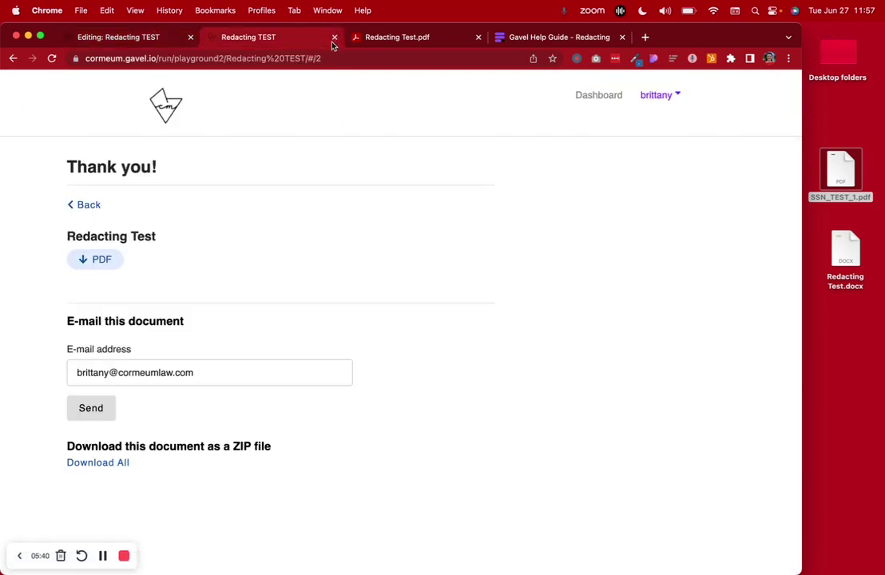
{"action": "left_click", "coordinate": [334, 37]}
{"action": "left_click", "coordinate": [172, 38]}
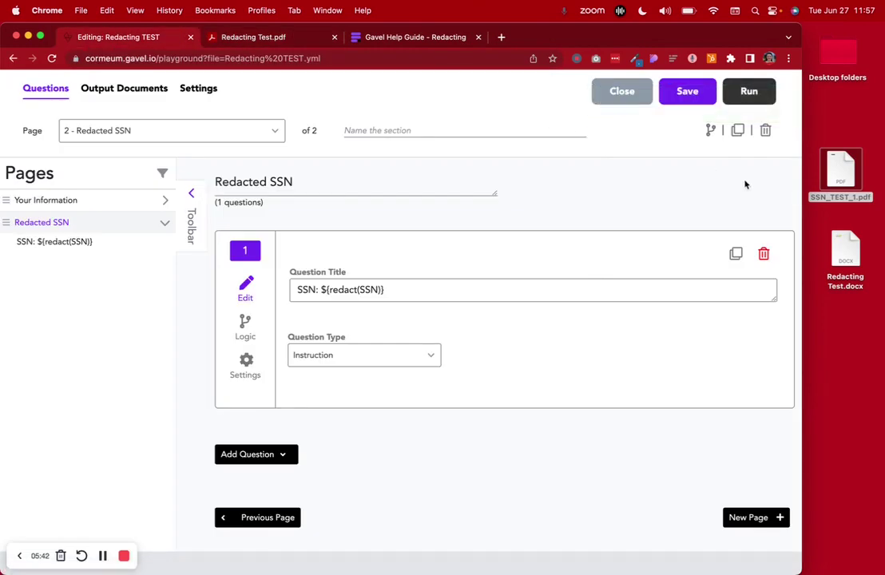
{"action": "left_click", "coordinate": [762, 94]}
- Fill in the Your Information page with the test client's first name, last name and SSN, and continue to the Redacted SSN page
{"action": "left_click", "coordinate": [127, 228]}
{"action": "left_click", "coordinate": [133, 231]}
{"action": "left_click", "coordinate": [144, 260]}
{"action": "left_click", "coordinate": [117, 279]}
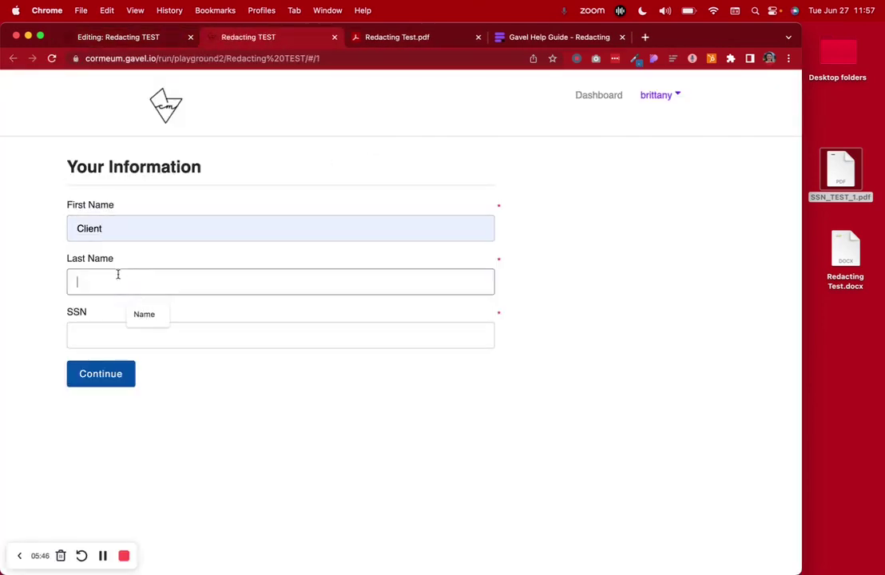
{"action": "left_click", "coordinate": [144, 313]}
{"action": "left_click", "coordinate": [123, 332]}
{"action": "type", "text": "1"}
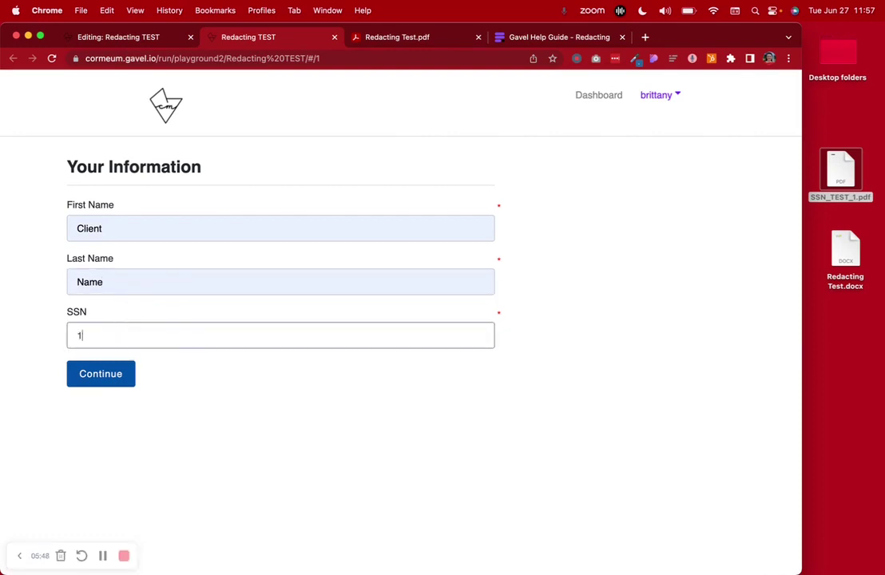
{"action": "type", "text": "234456789"}
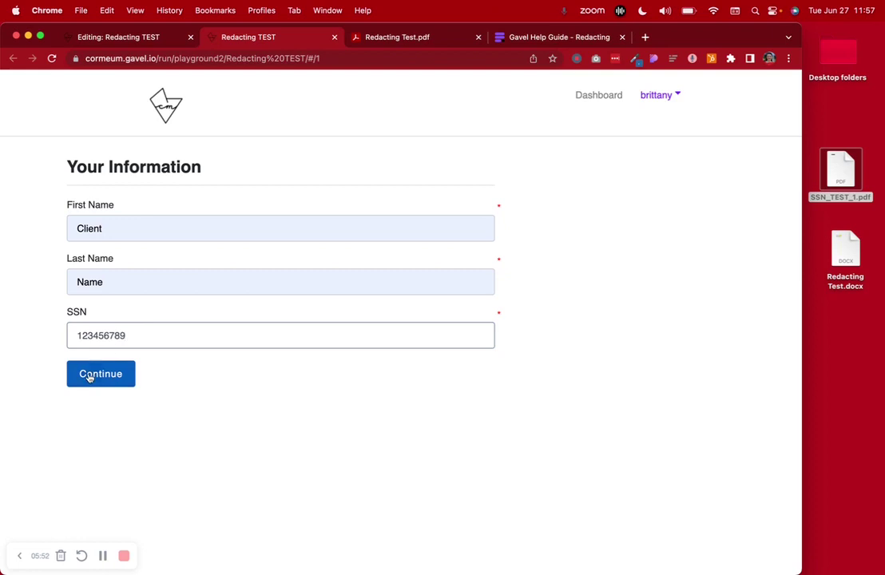
{"action": "left_click", "coordinate": [91, 375]}
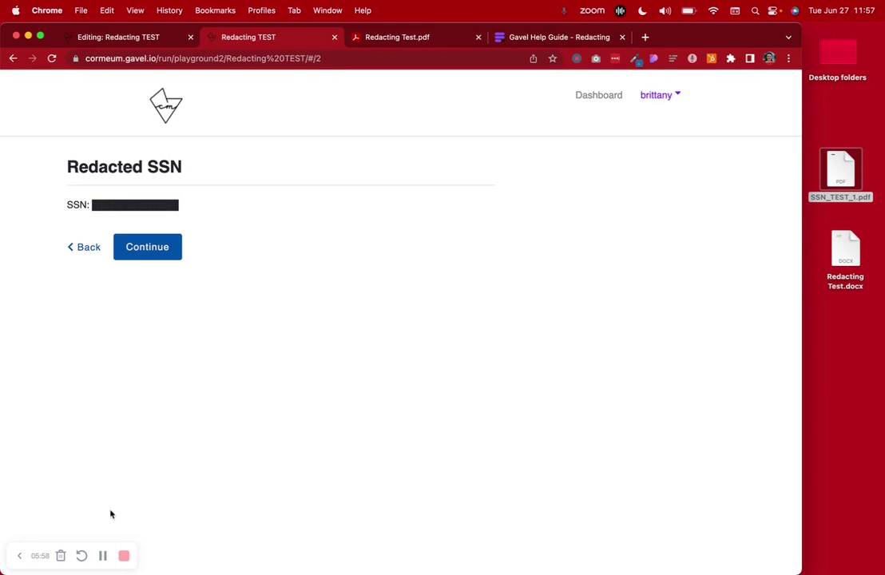
- Continue past the Redacted SSN page, close the old Redacting Test PDF and open the newly generated one
{"action": "left_click", "coordinate": [152, 244]}
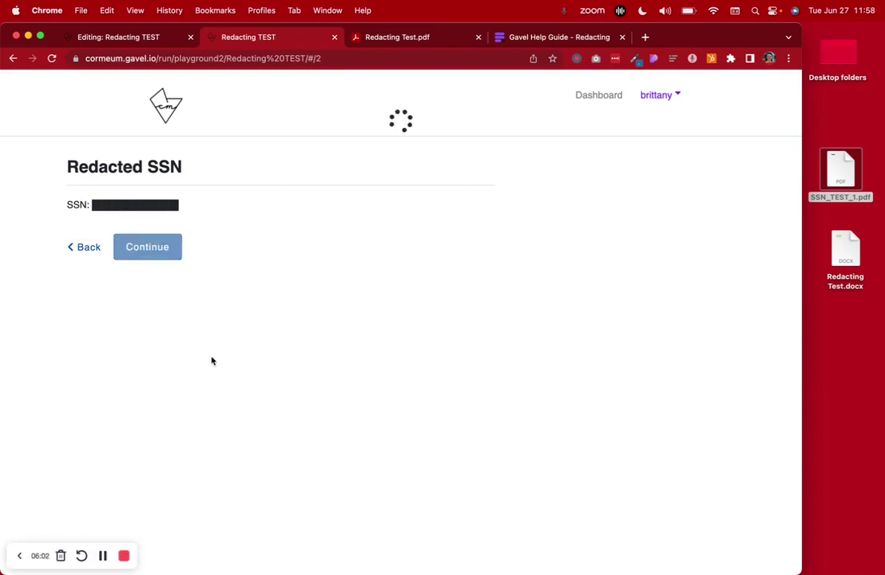
{"action": "left_click", "coordinate": [478, 37]}
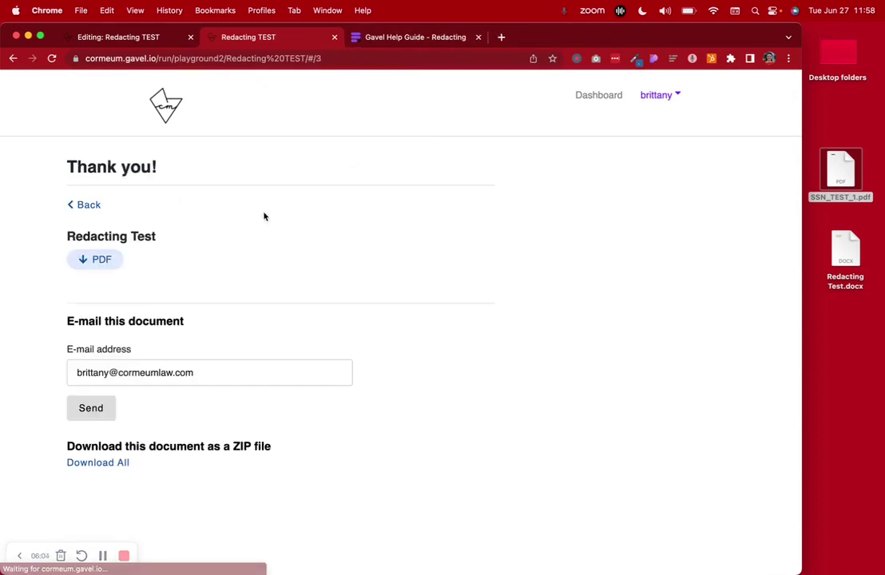
{"action": "left_click", "coordinate": [98, 259]}
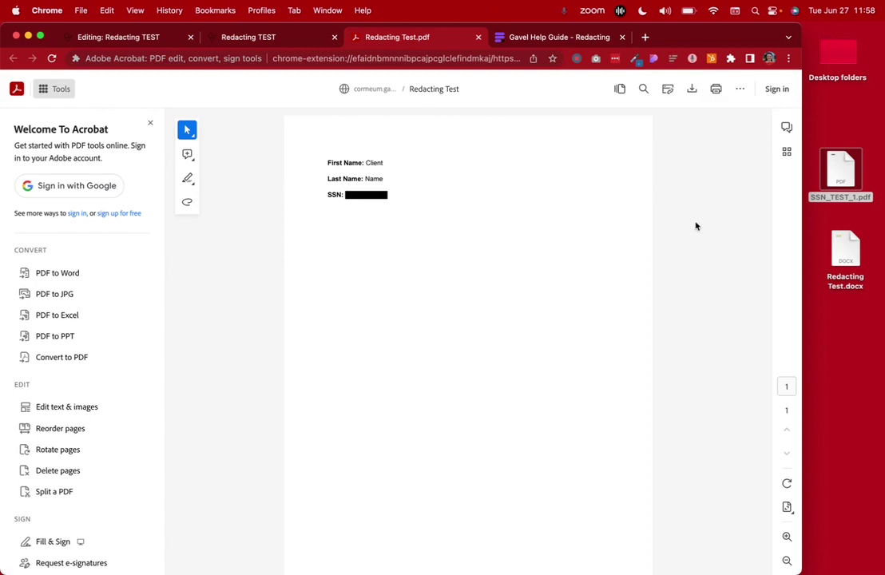
- View the SSN redact expression in the Redacting Test.docx template in Word, and return to the Redacted SSN page in the Gavel workflow editor
{"action": "double_click", "coordinate": [844, 251]}
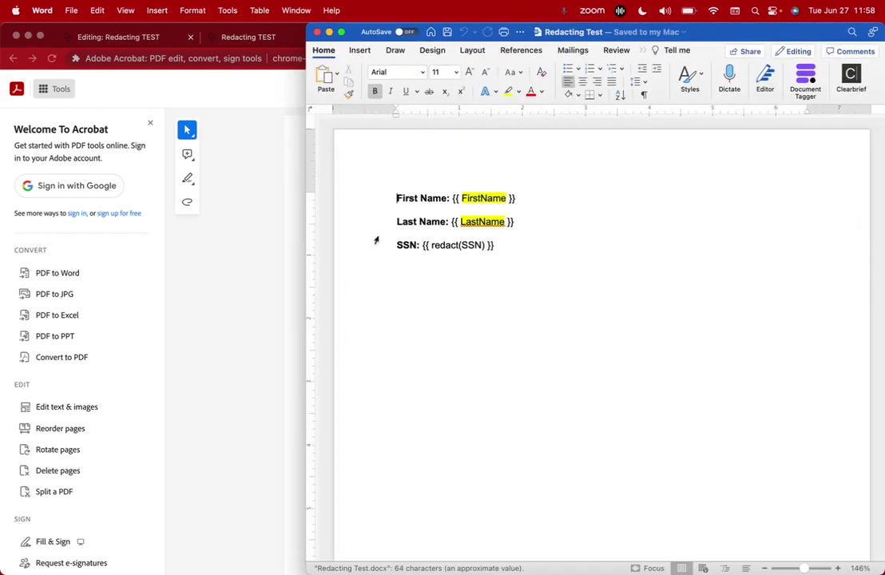
{"action": "left_click", "coordinate": [231, 166]}
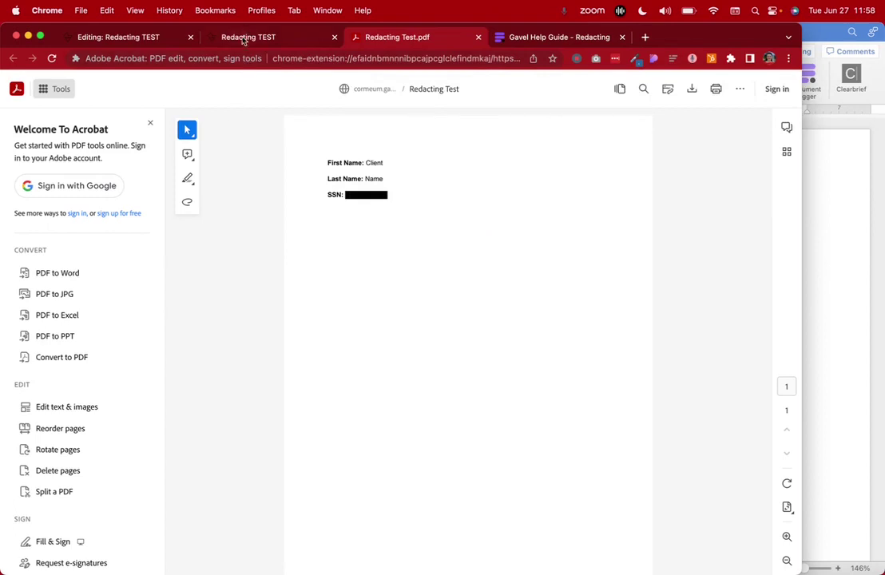
{"action": "left_click", "coordinate": [159, 37]}
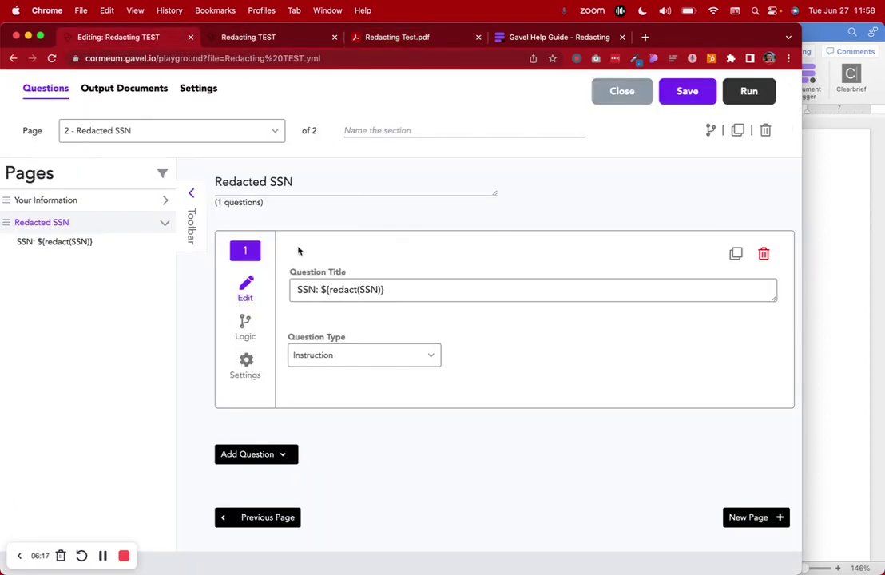